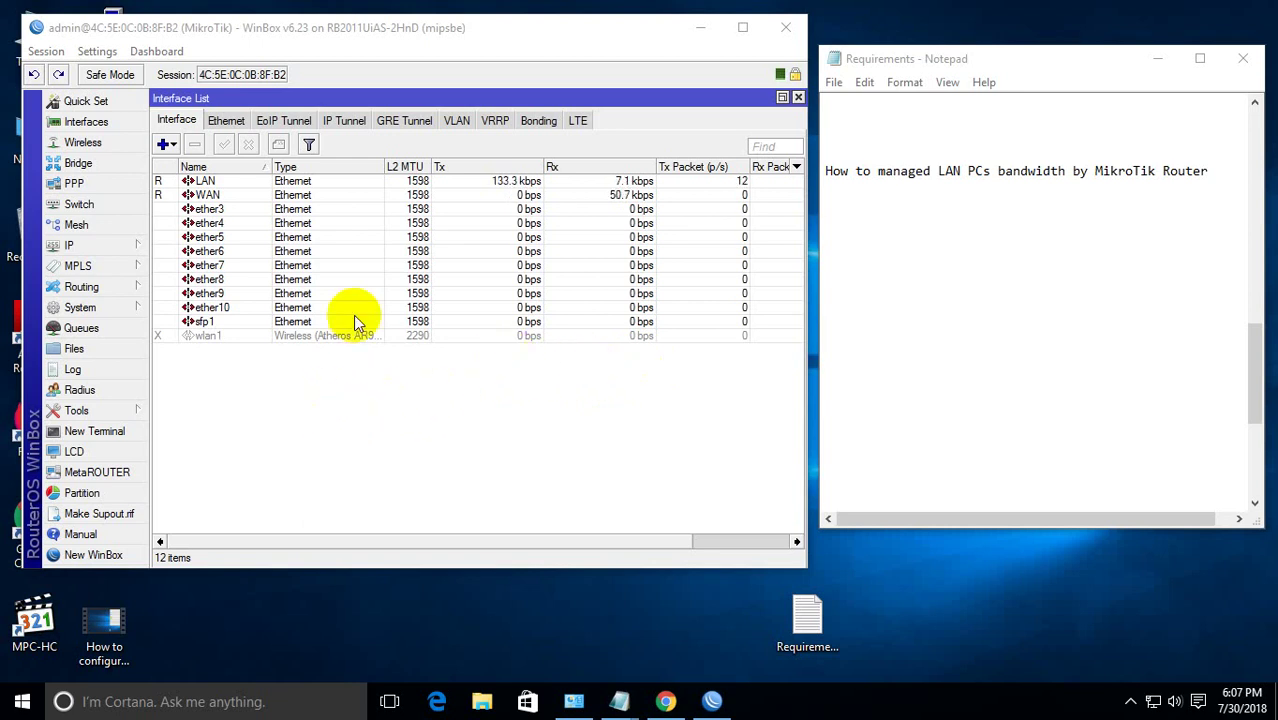
- Inspect the router's existing source NAT rule for the WAN interface in the firewall
{"action": "left_click_drag", "start_coordinate": [350, 40], "coordinate": [361, 31]}
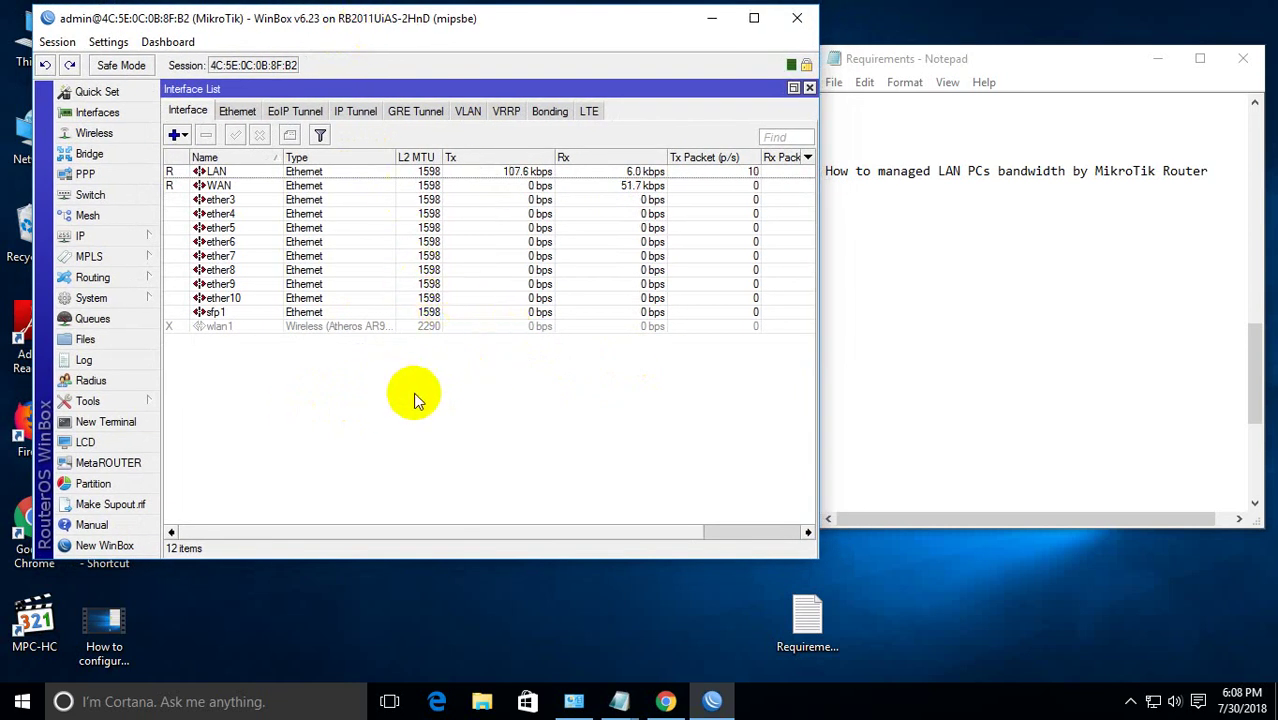
{"action": "left_click", "coordinate": [68, 238]}
{"action": "left_click", "coordinate": [206, 364]}
{"action": "left_click", "coordinate": [250, 252]}
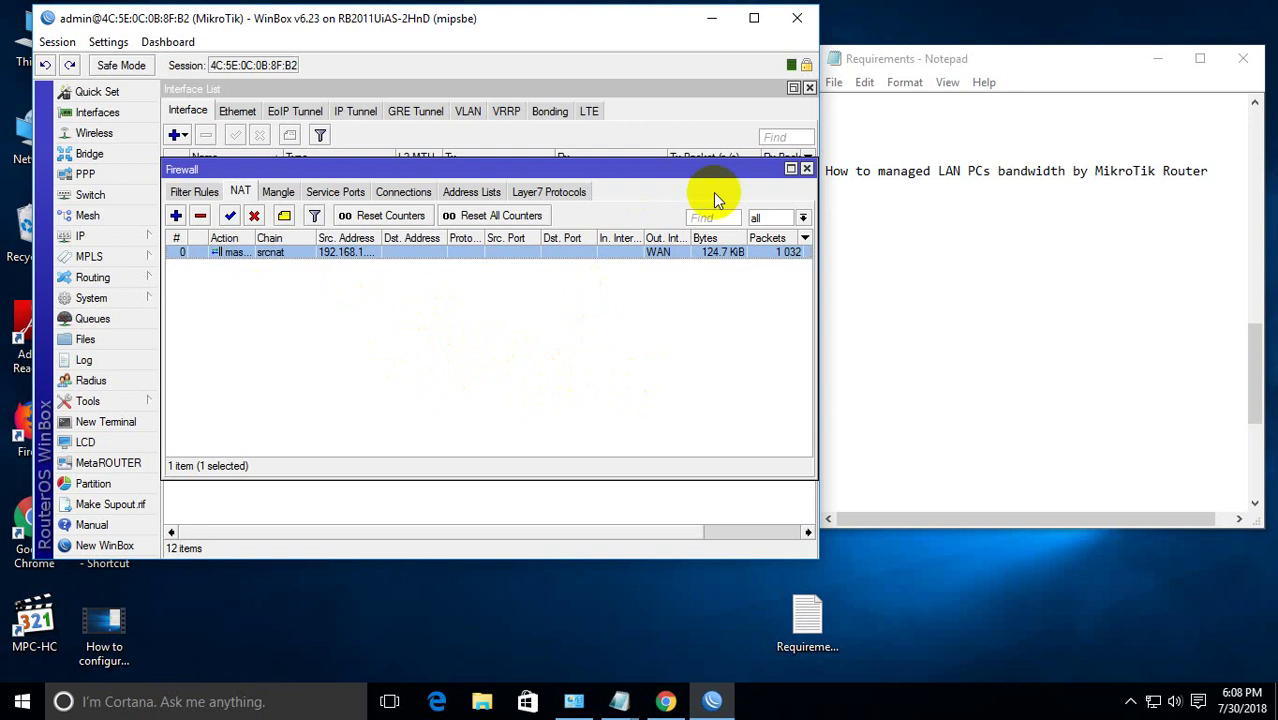
{"action": "left_click", "coordinate": [806, 169]}
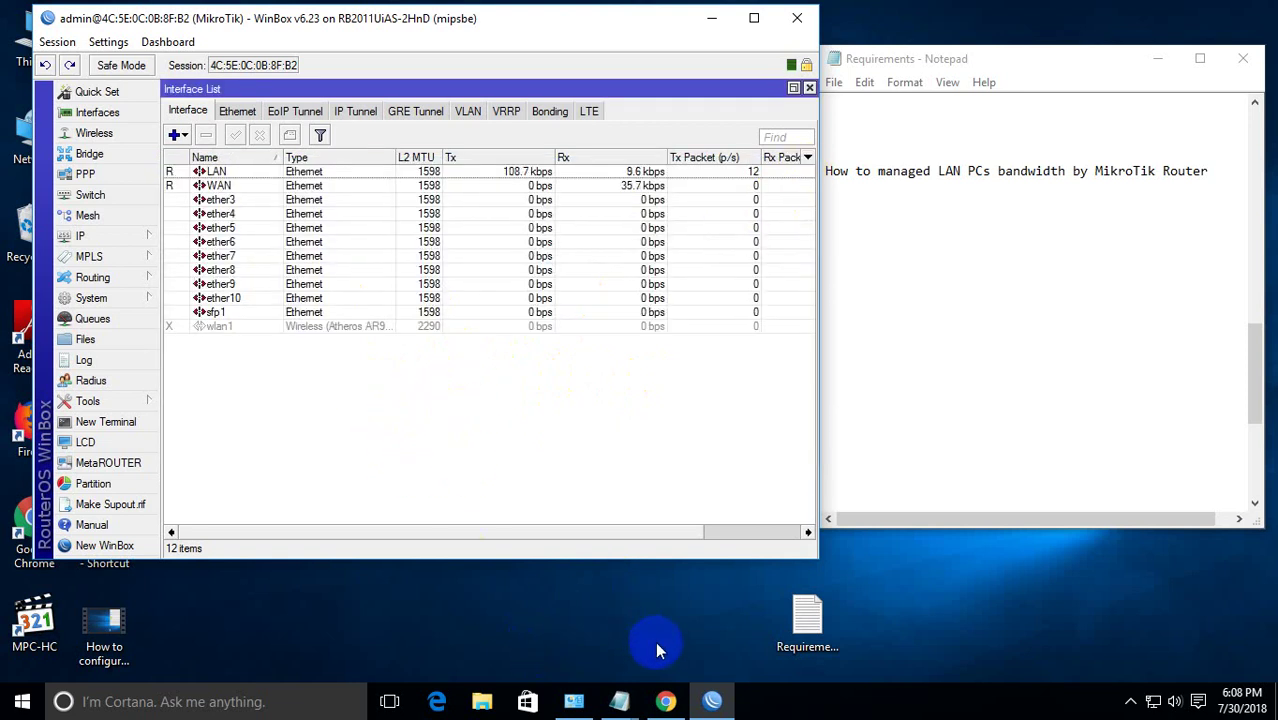
- Switch to Network Connections and check the Ethernet adapter's Internet Protocol Version 4 settings without changing them
{"action": "left_click", "coordinate": [574, 701]}
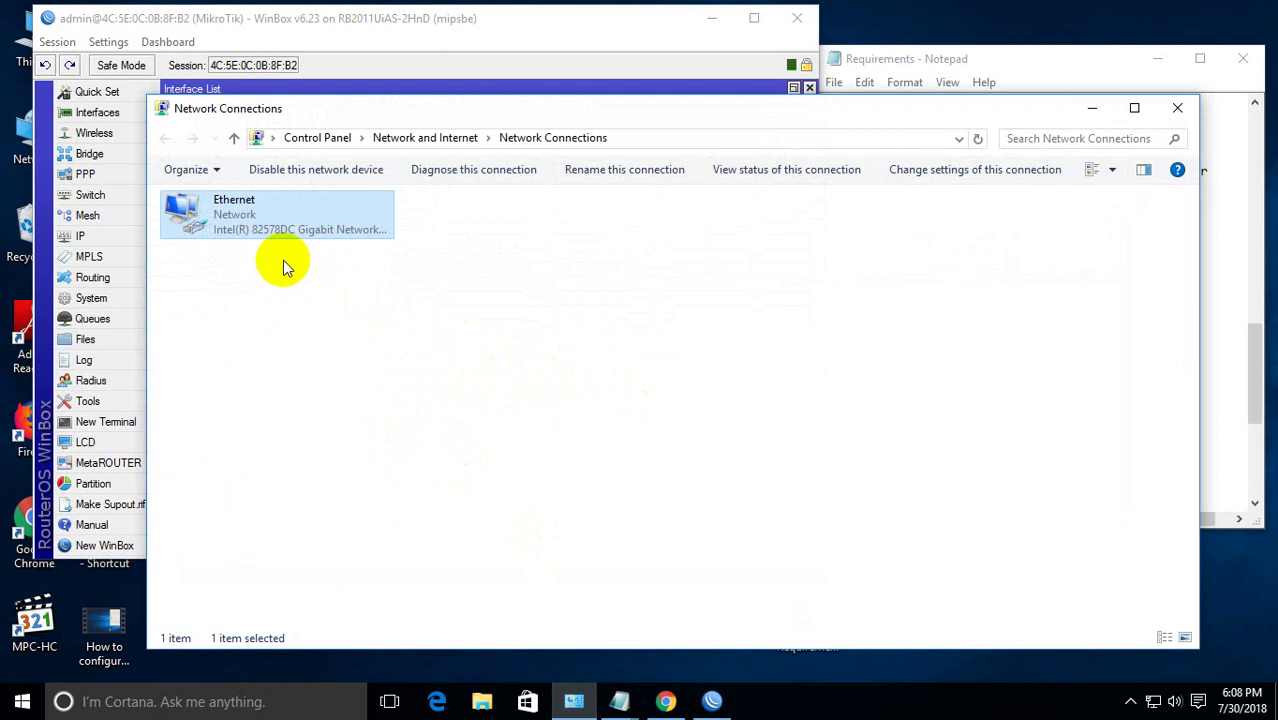
{"action": "right_click", "coordinate": [221, 207]}
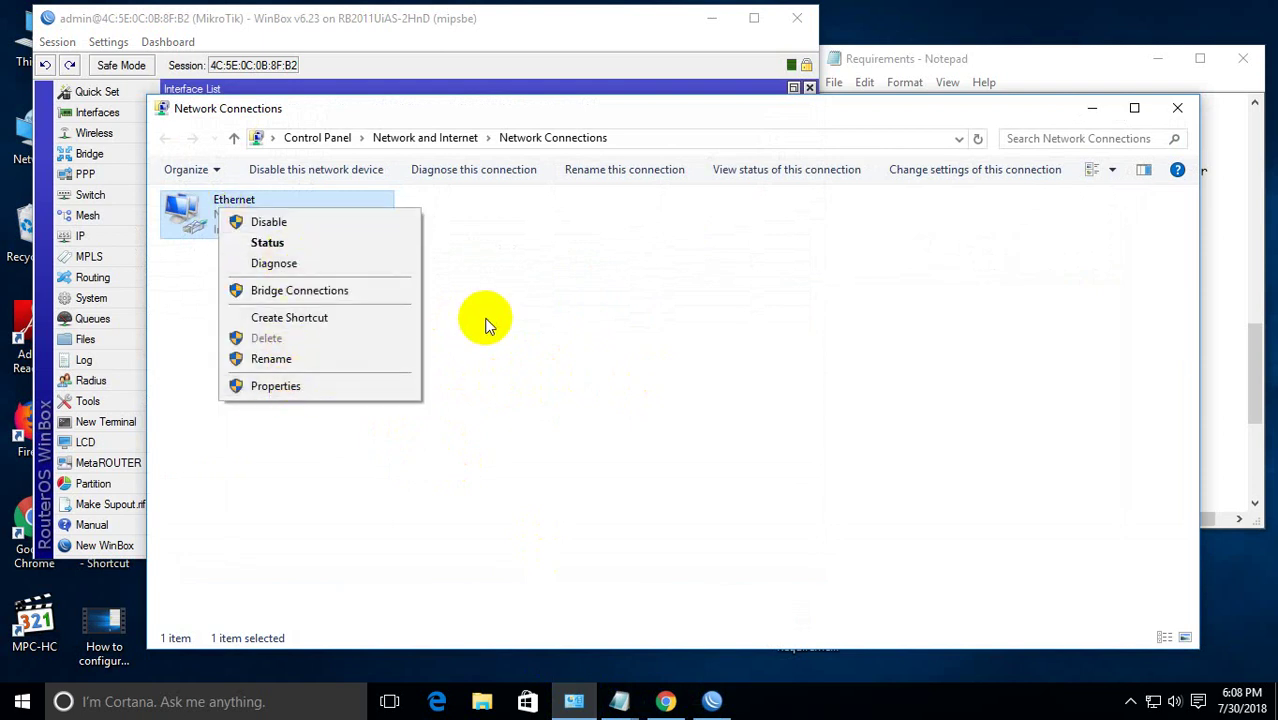
{"action": "left_click", "coordinate": [258, 386]}
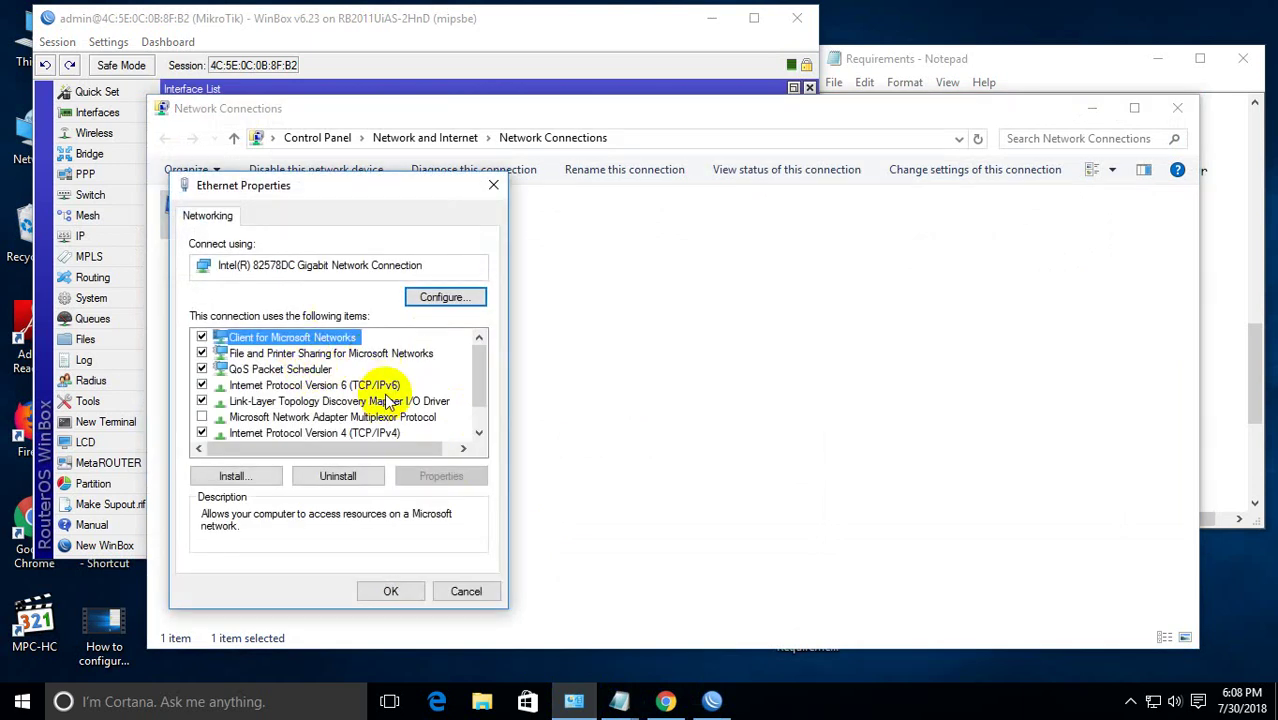
{"action": "double_click", "coordinate": [347, 430]}
{"action": "left_click", "coordinate": [556, 259]}
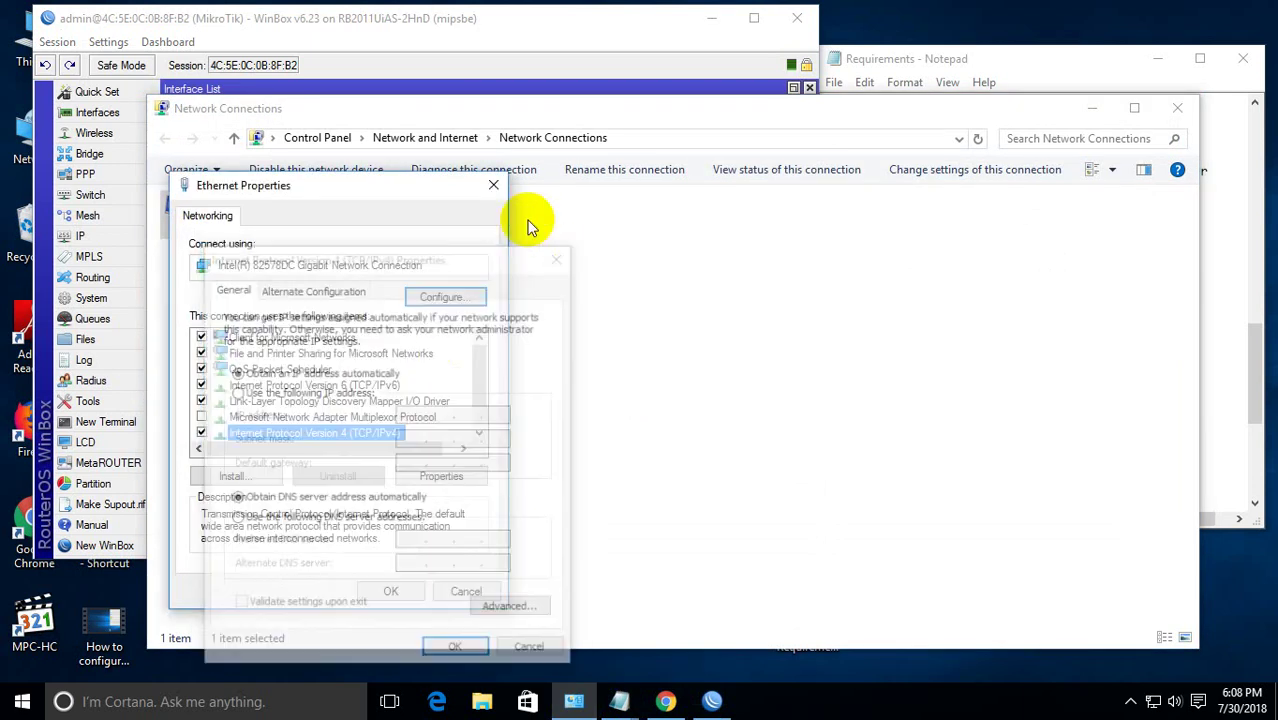
{"action": "left_click", "coordinate": [493, 185]}
- Read the PC's IPv4 address, gateway and DNS servers in the Ethernet connection details, and return to WinBox
{"action": "double_click", "coordinate": [208, 215]}
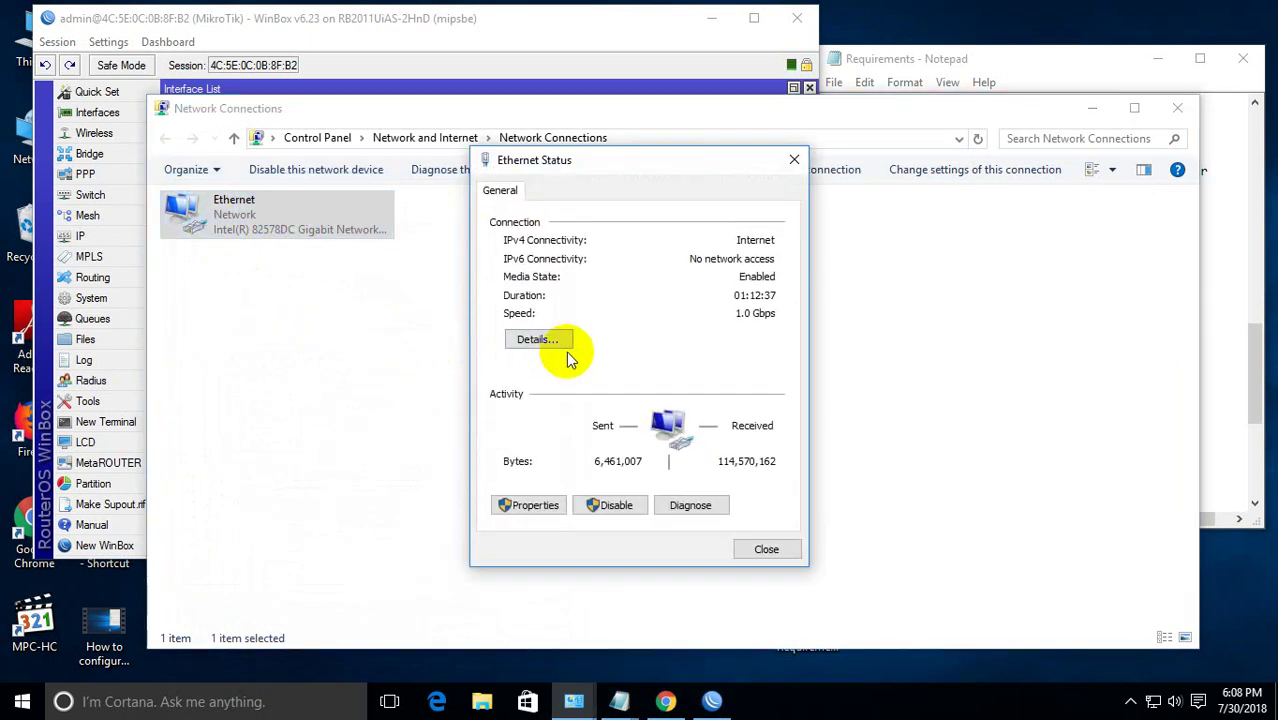
{"action": "left_click", "coordinate": [531, 339]}
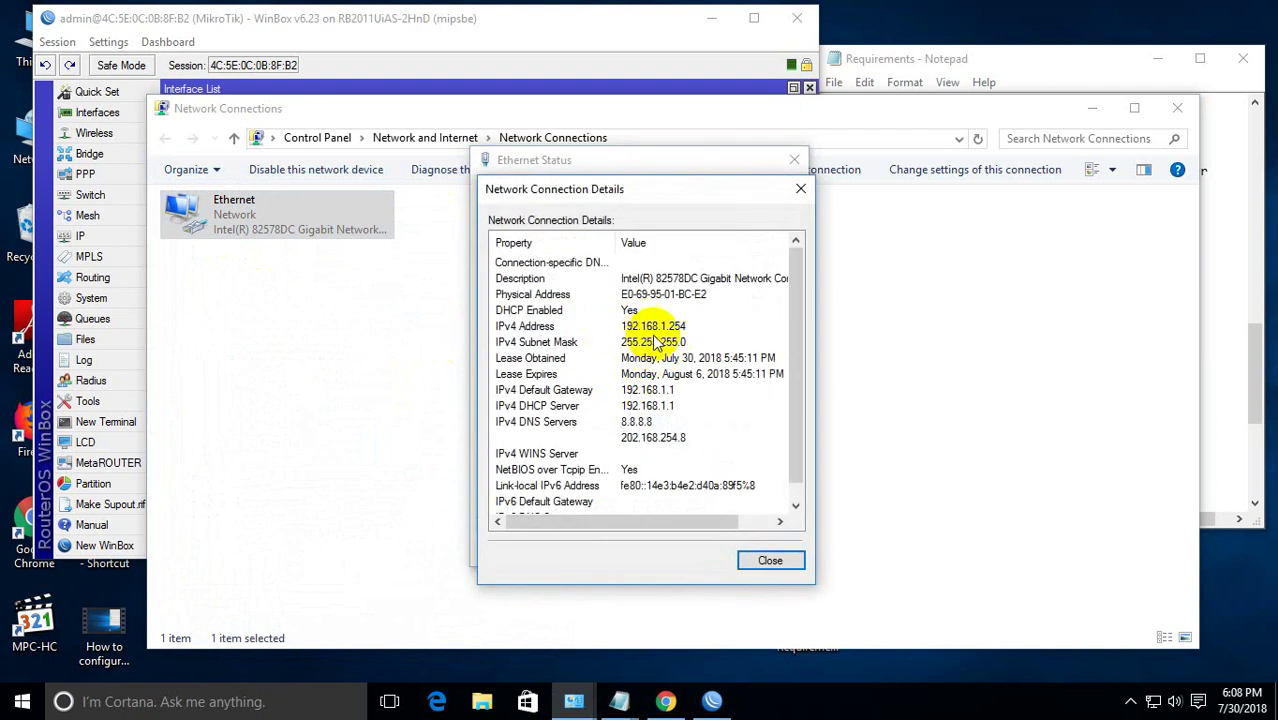
{"action": "left_click", "coordinate": [803, 192]}
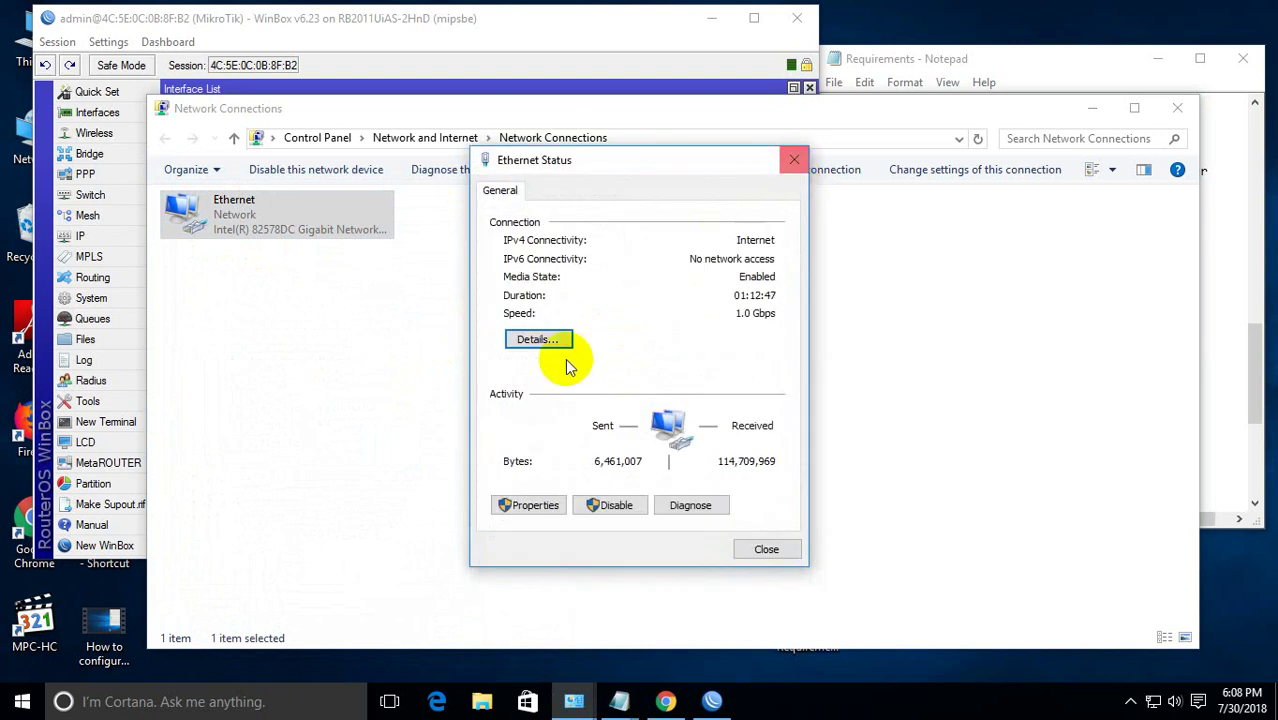
{"action": "left_click", "coordinate": [540, 340]}
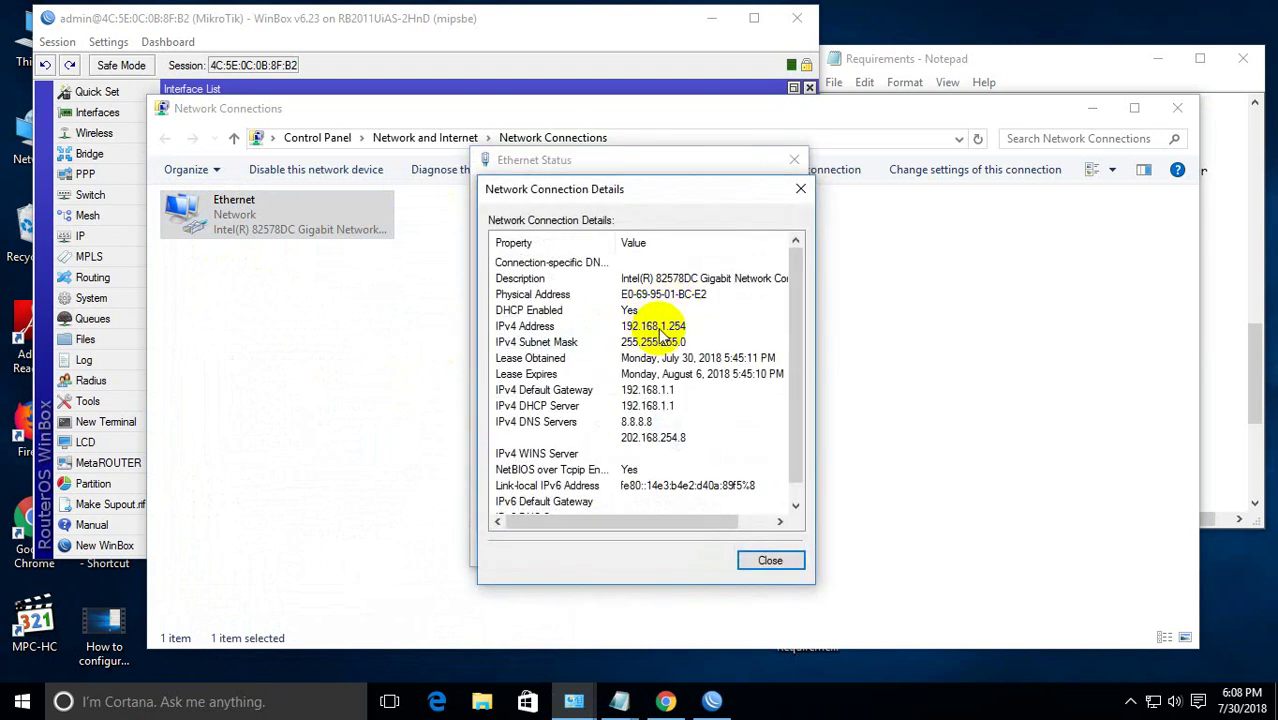
{"action": "left_click", "coordinate": [800, 188]}
{"action": "left_click", "coordinate": [794, 160]}
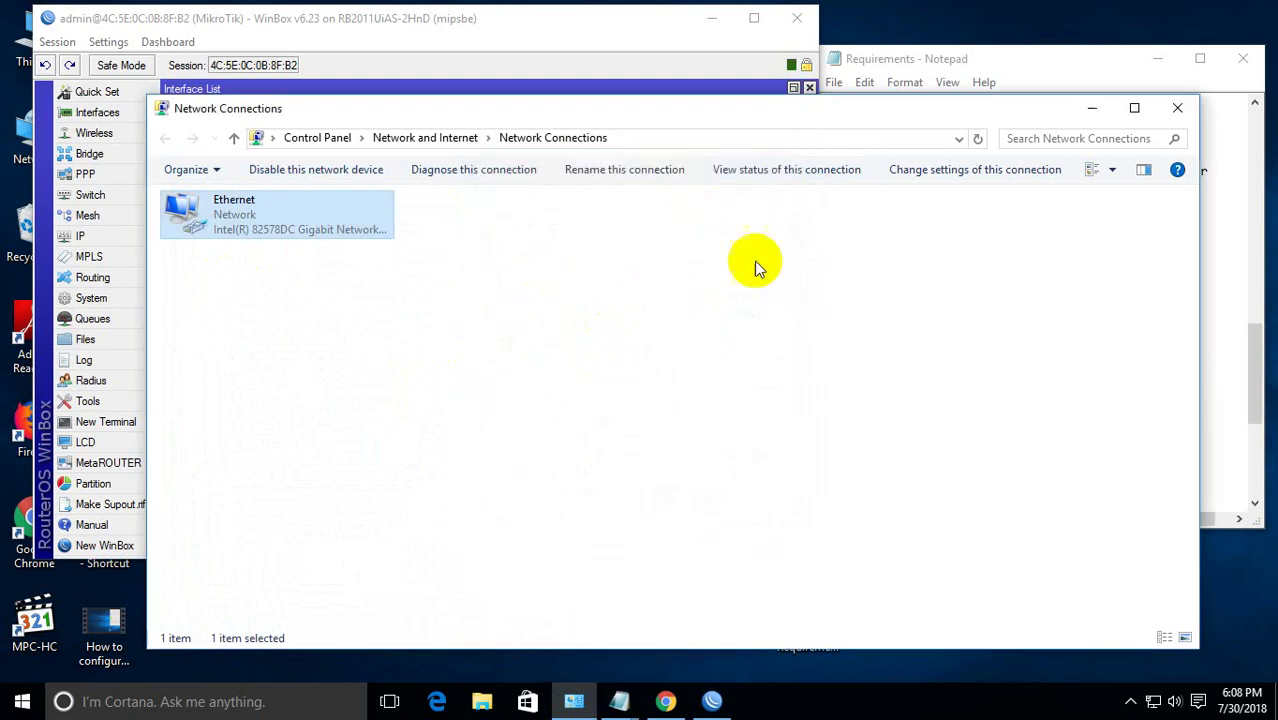
{"action": "left_click", "coordinate": [1097, 113]}
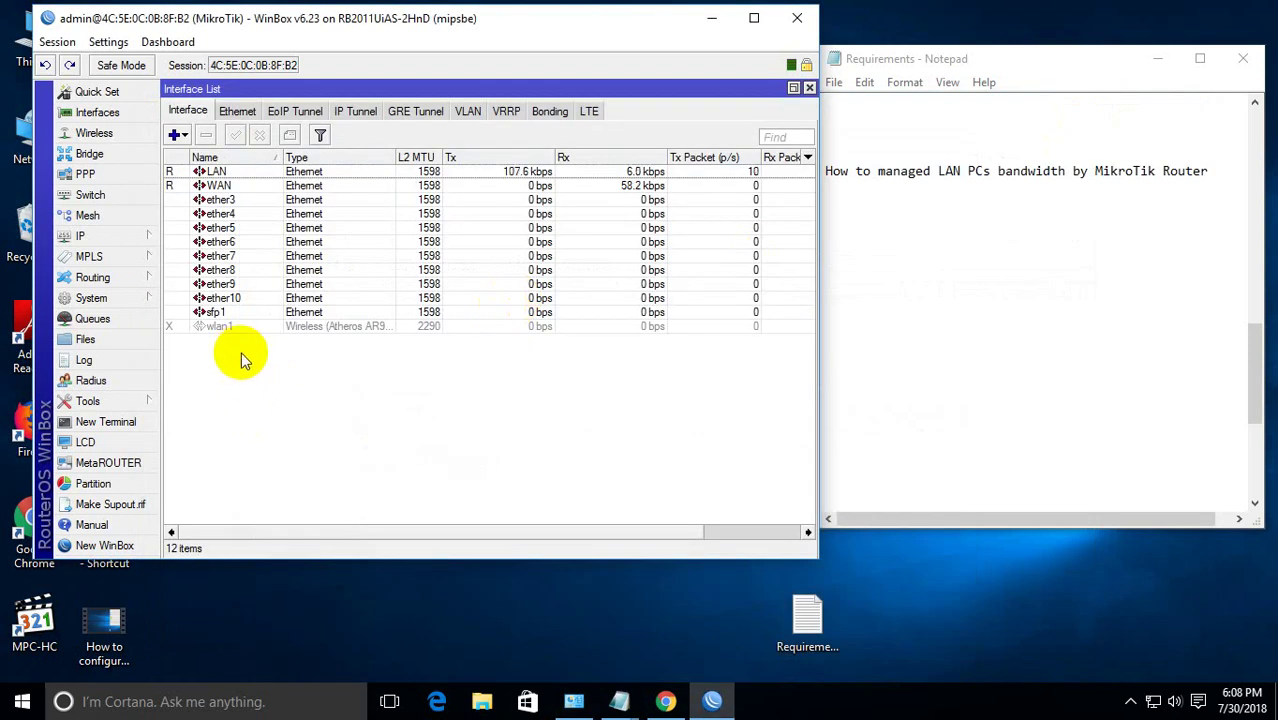
- Start a new simple queue and look up the PC's computer name in the Windows system information
{"action": "left_click", "coordinate": [95, 319]}
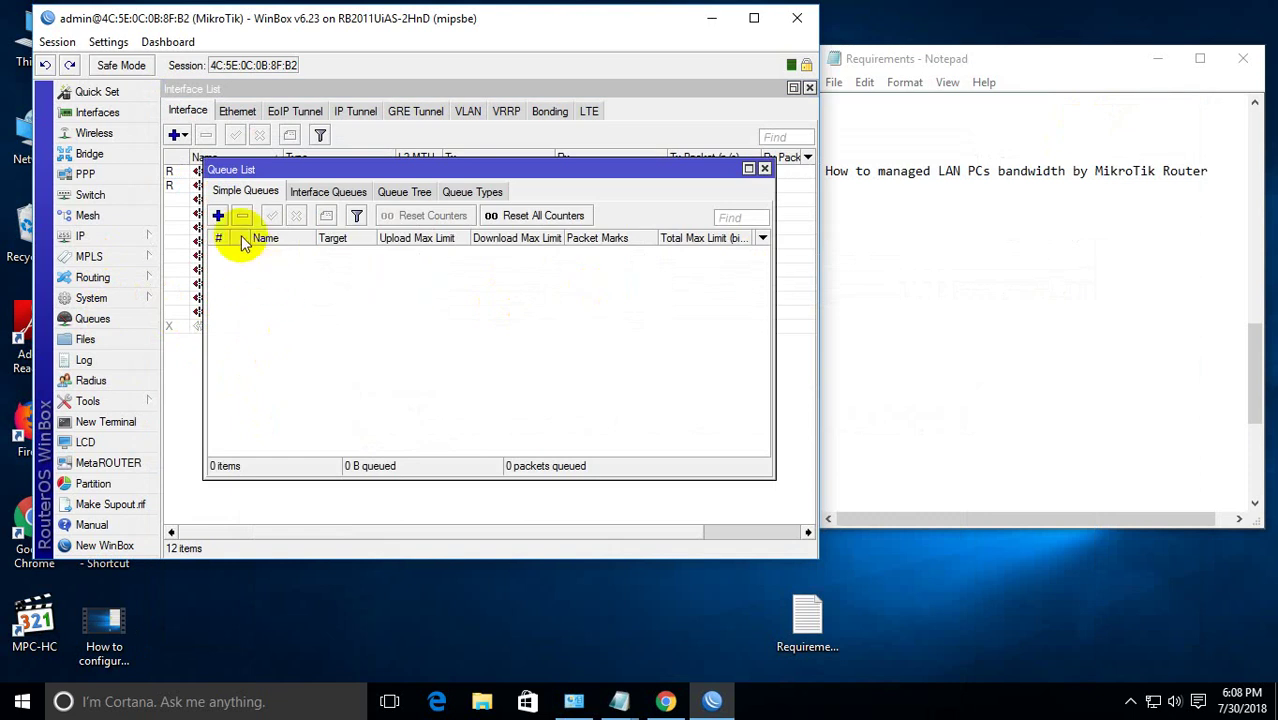
{"action": "left_click", "coordinate": [218, 215]}
{"action": "left_click_drag", "start_coordinate": [473, 158], "coordinate": [437, 145]}
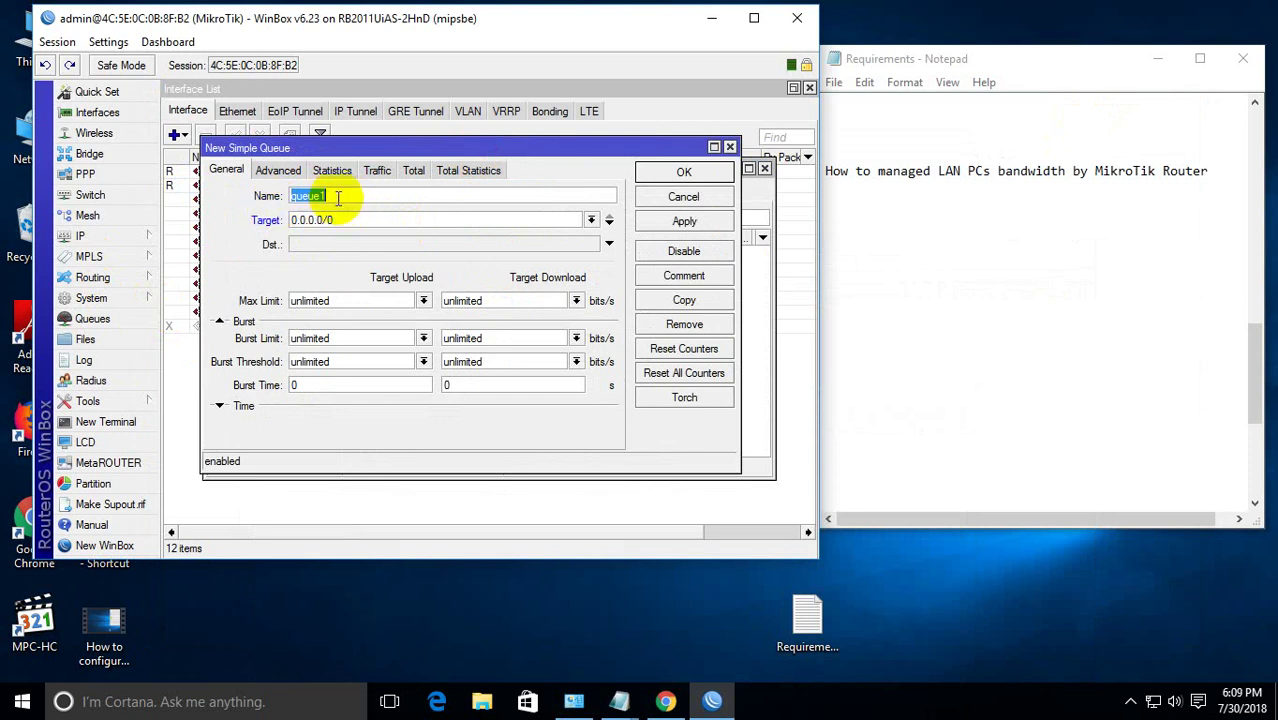
{"action": "right_click", "coordinate": [24, 38]}
{"action": "left_click", "coordinate": [177, 306]}
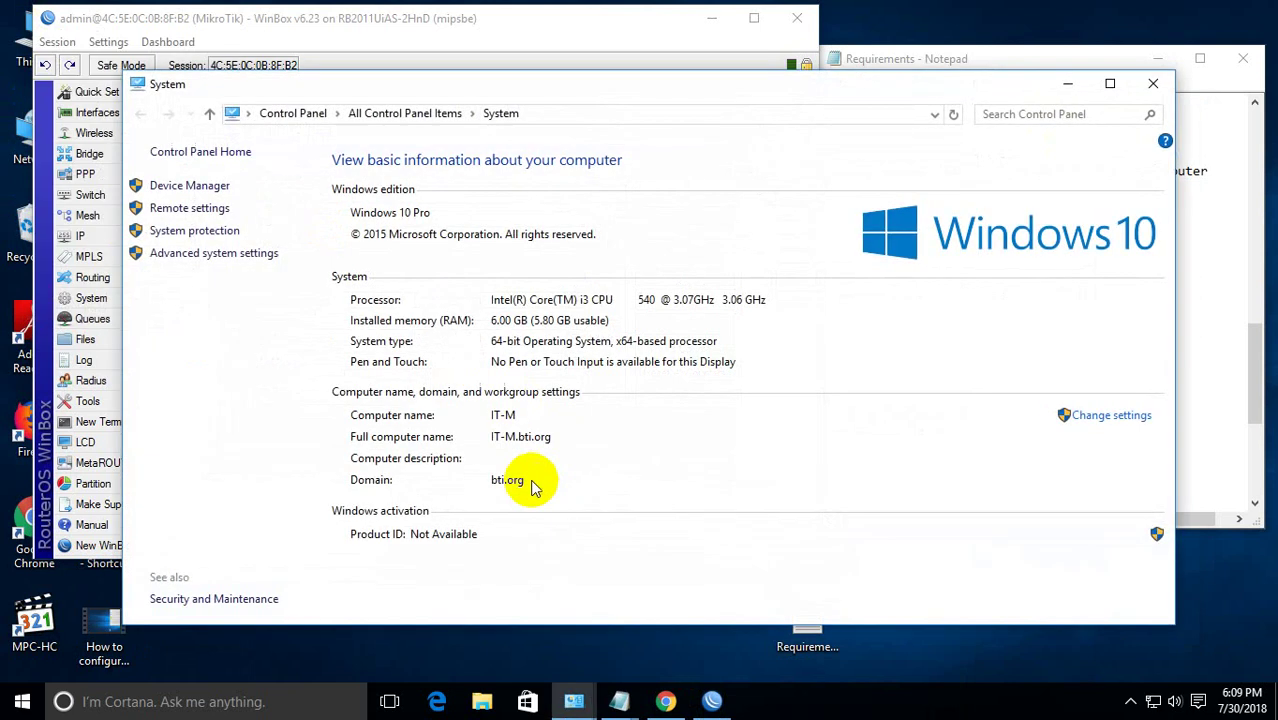
{"action": "left_click", "coordinate": [1153, 83]}
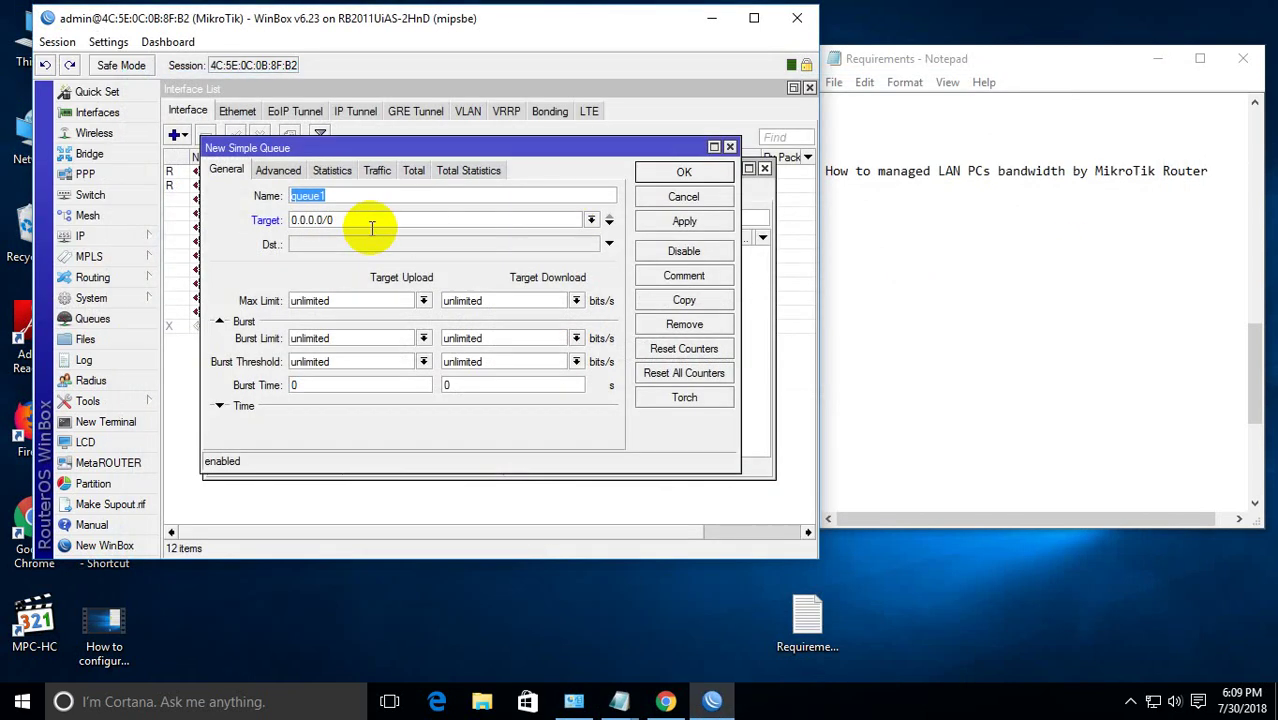
- Name the new simple queue IT-M and set its target to 192.168.1.254
{"action": "type", "text": "IT"}
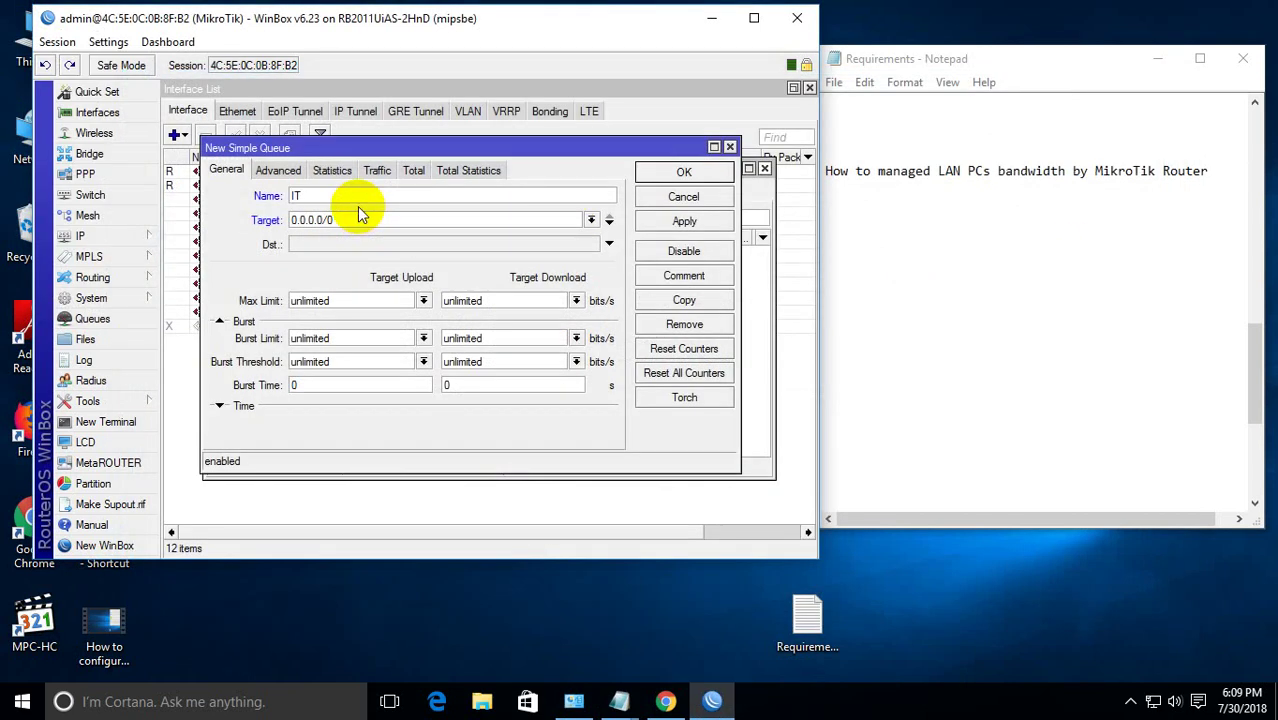
{"action": "type", "text": "-M"}
{"action": "left_click", "coordinate": [375, 218]}
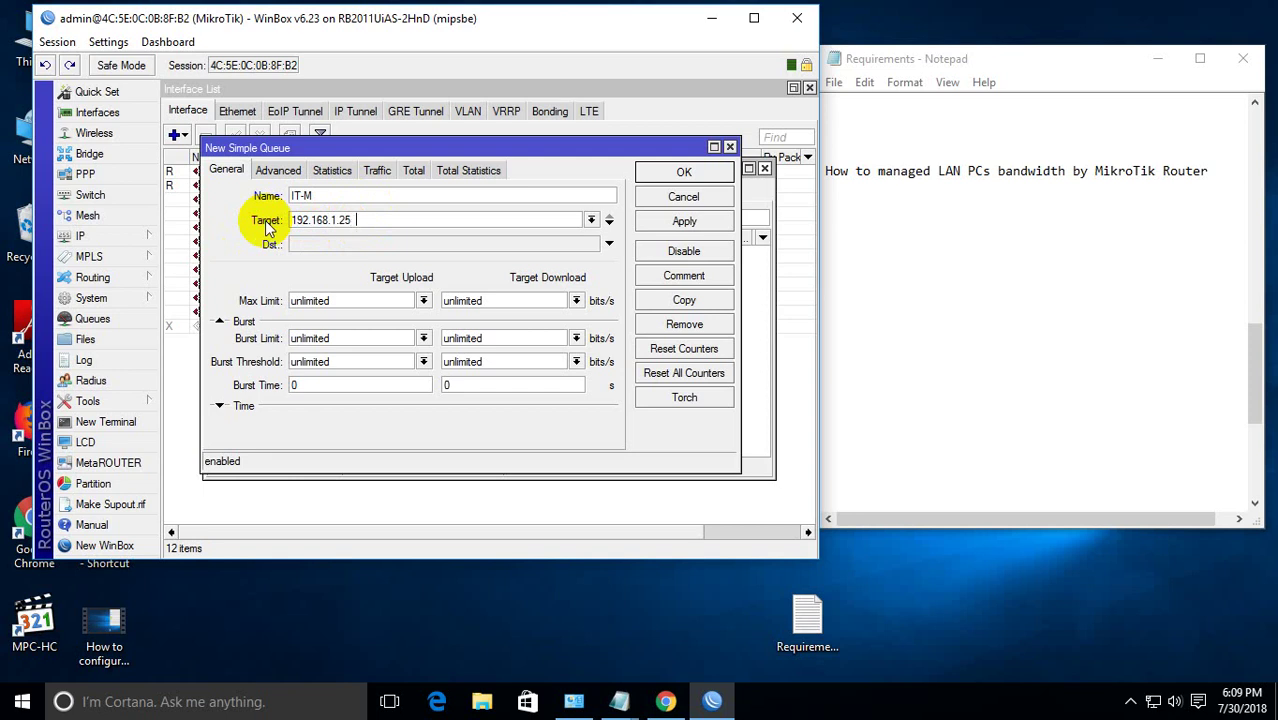
{"action": "left_click", "coordinate": [578, 702]}
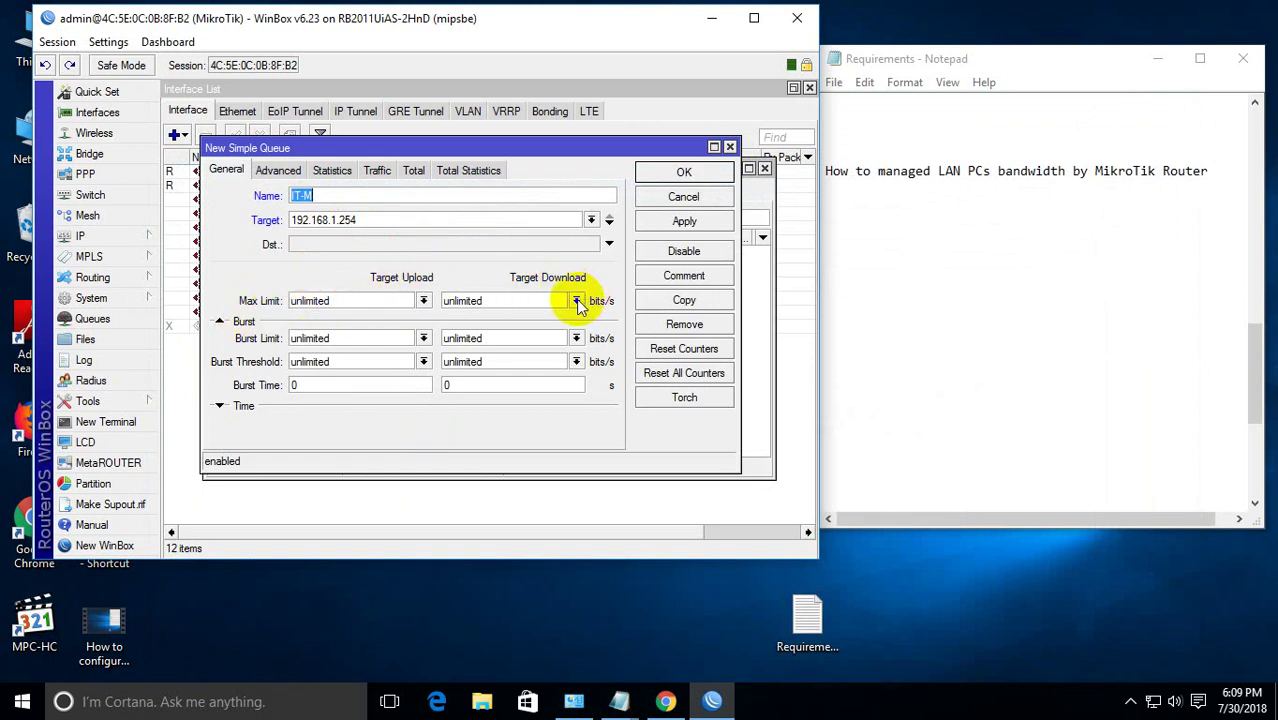
- Set the queue's upload and download max limits to 2M each and save the queue
{"action": "left_click", "coordinate": [424, 301]}
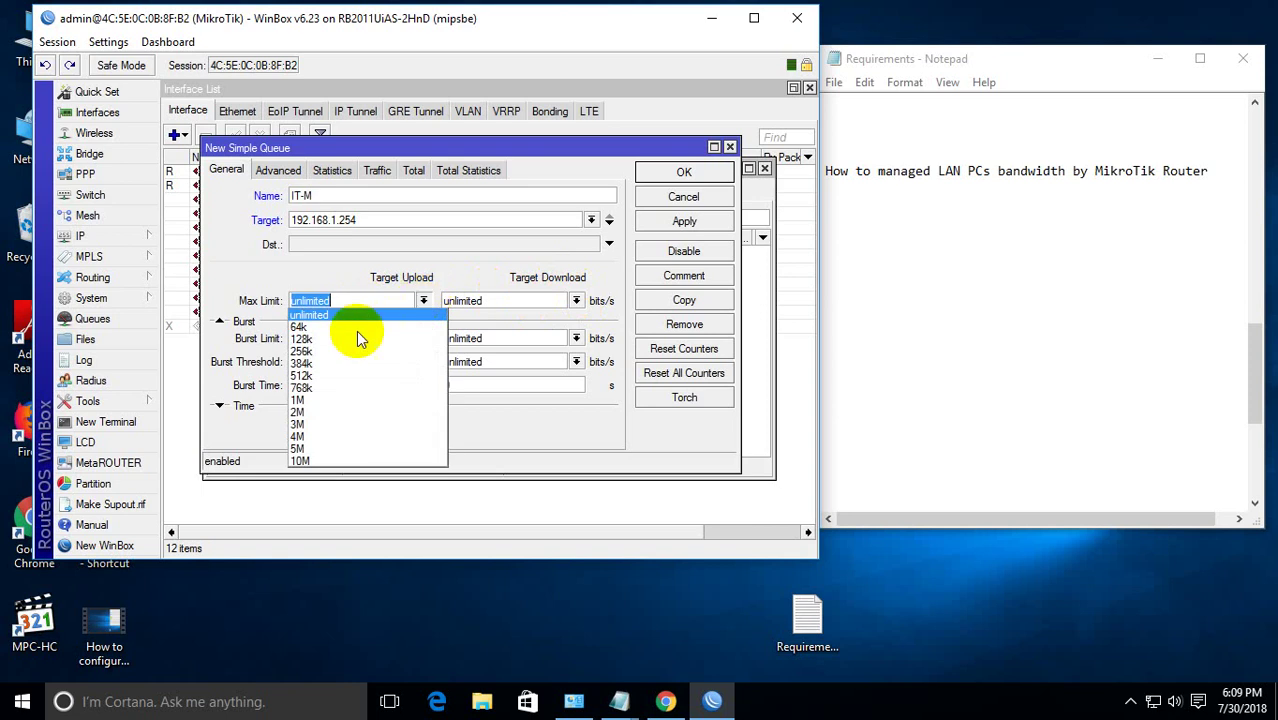
{"action": "left_click", "coordinate": [325, 405]}
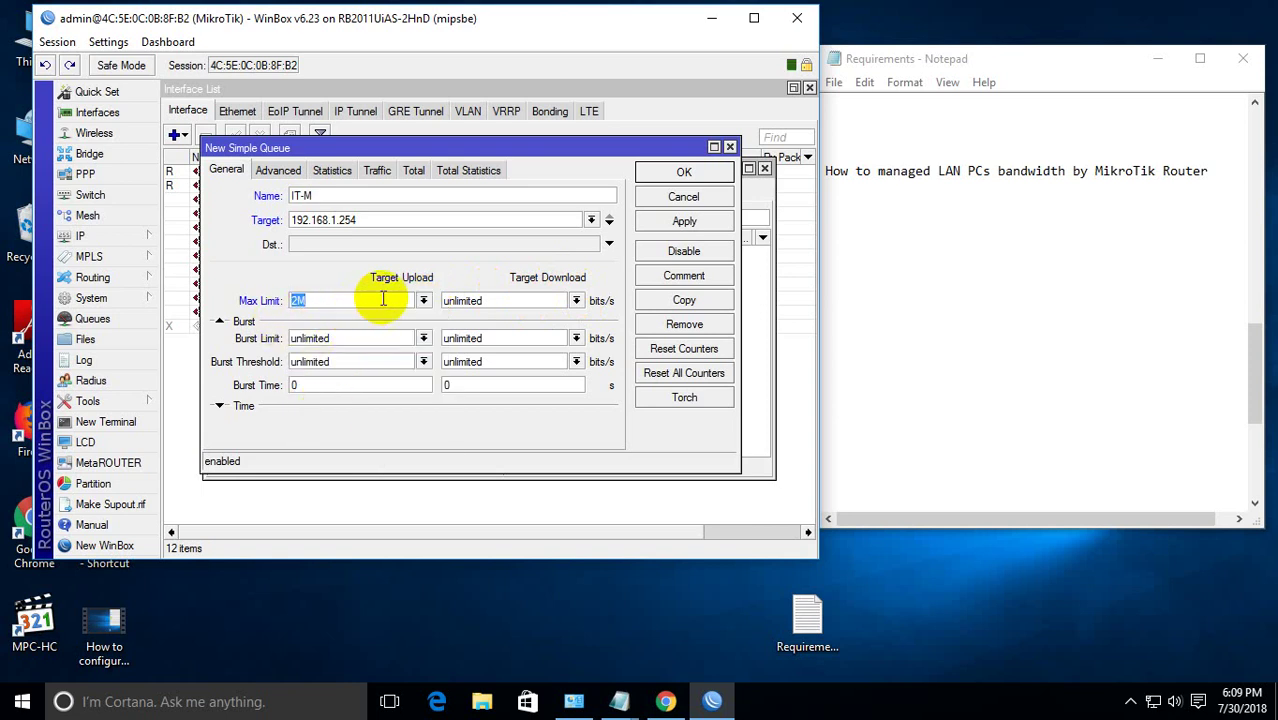
{"action": "left_click", "coordinate": [577, 301]}
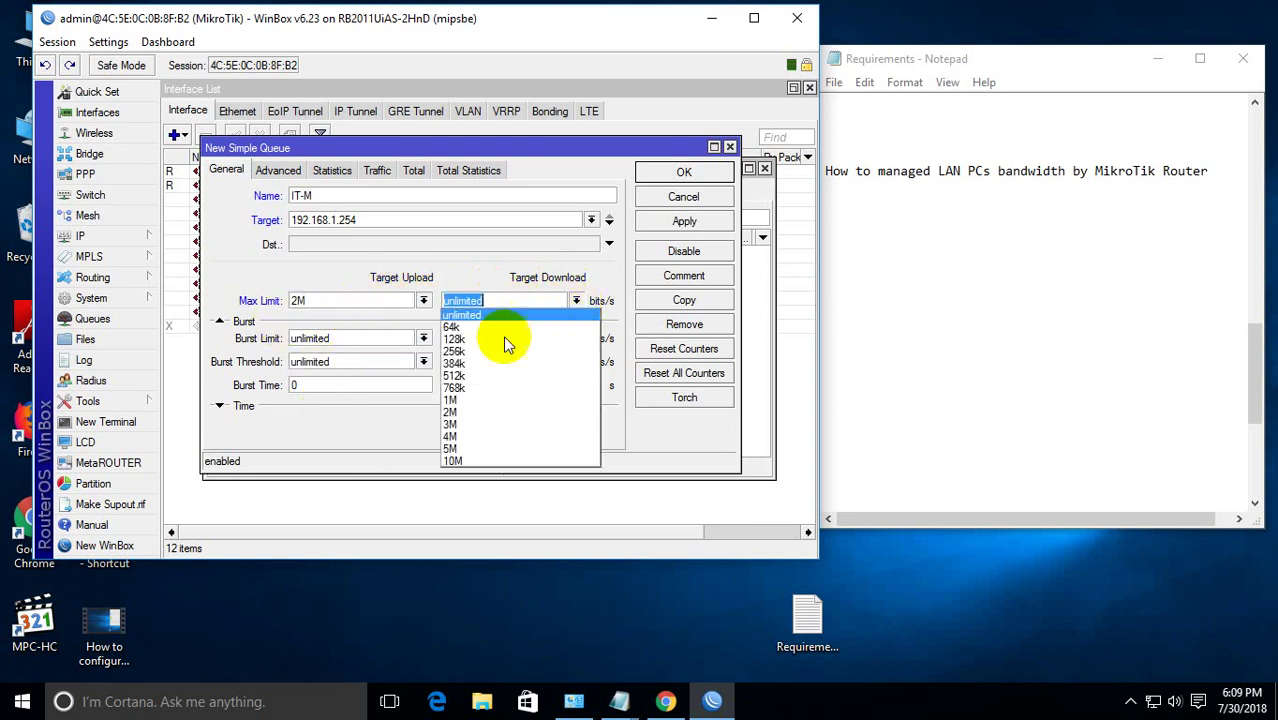
{"action": "left_click", "coordinate": [465, 408]}
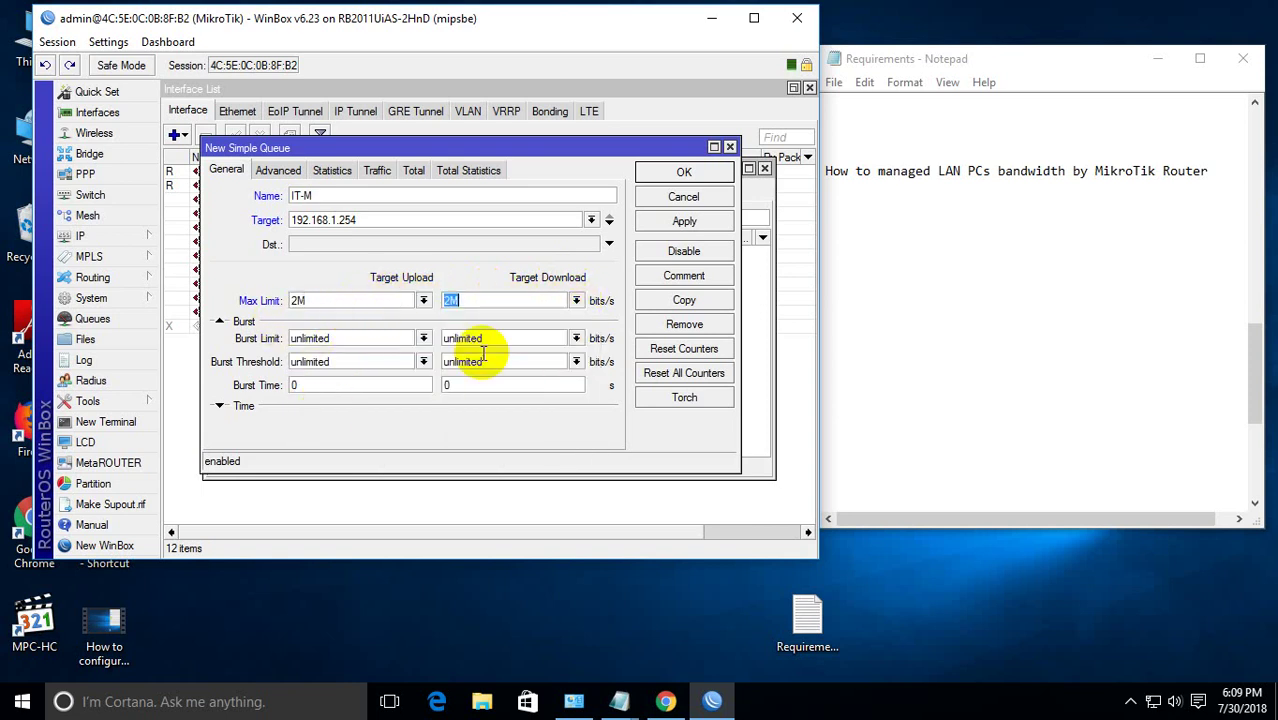
{"action": "left_click", "coordinate": [681, 224]}
{"action": "left_click", "coordinate": [683, 174]}
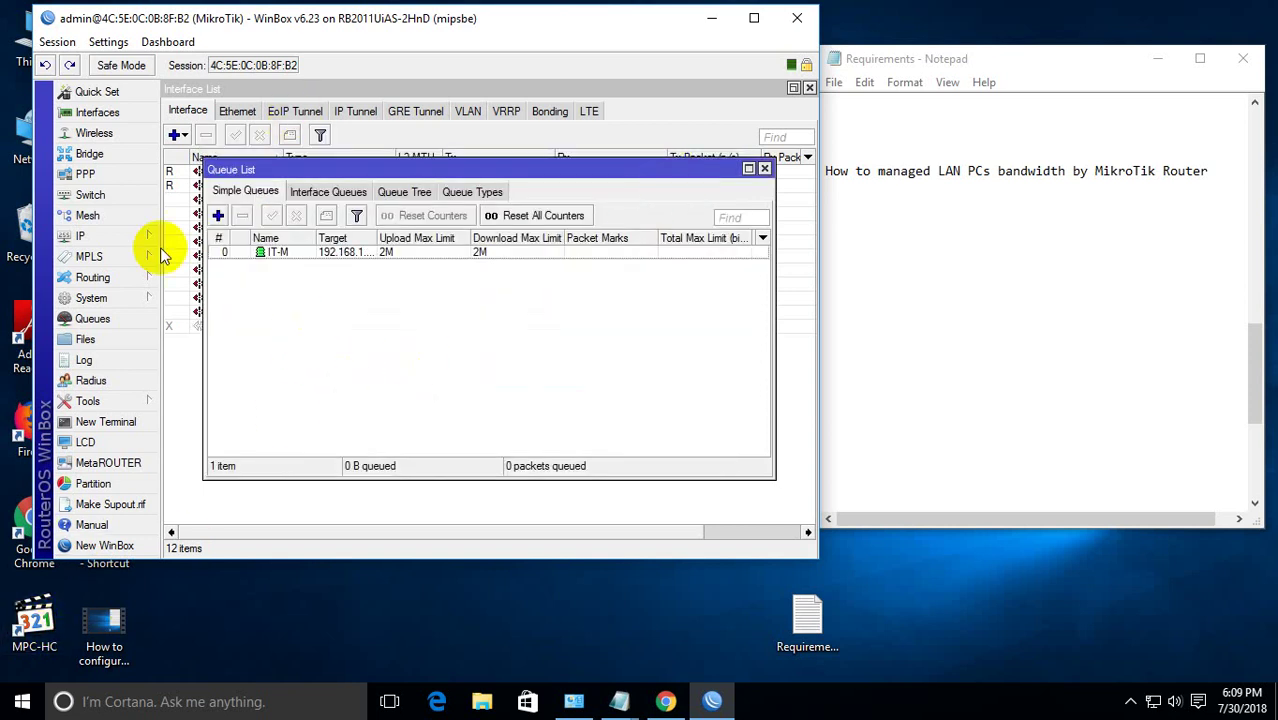
- Switch to Chrome, open youtube.com beside WinBox and play the trending Bhad Bhabie "Trust Me" video with the sound muted
{"action": "double_click", "coordinate": [24, 518]}
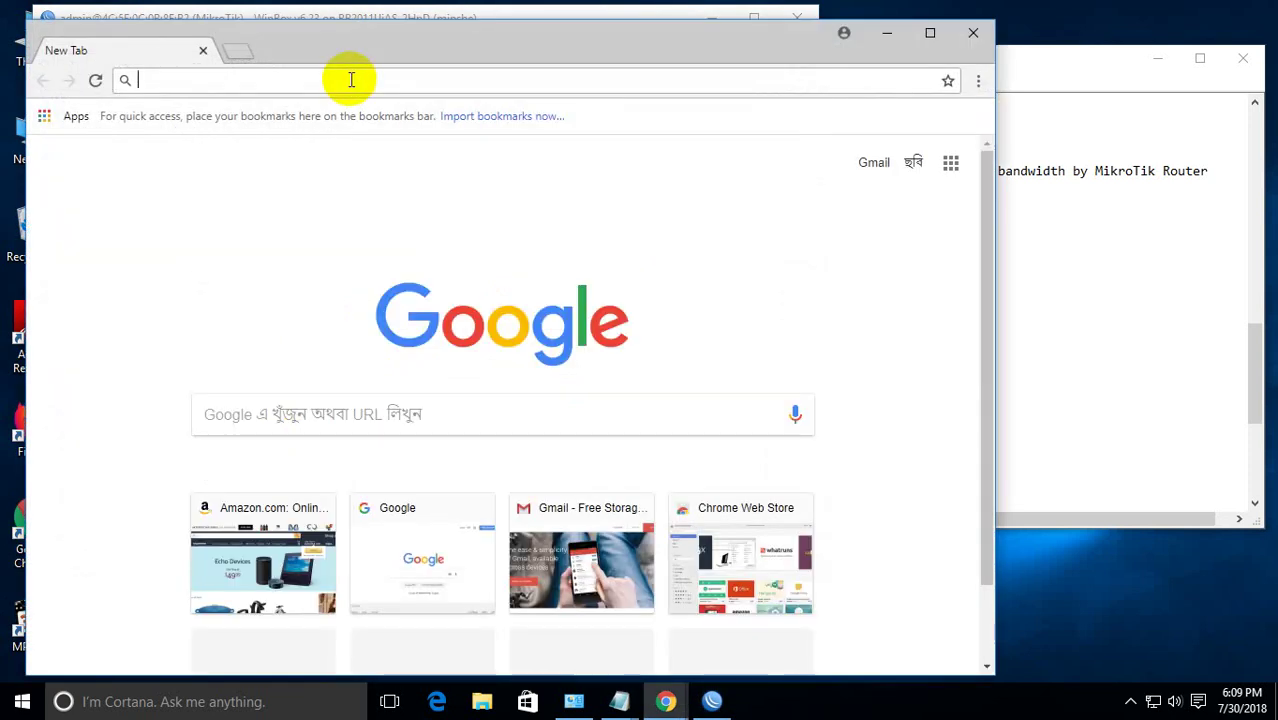
{"action": "type", "text": "youtube"}
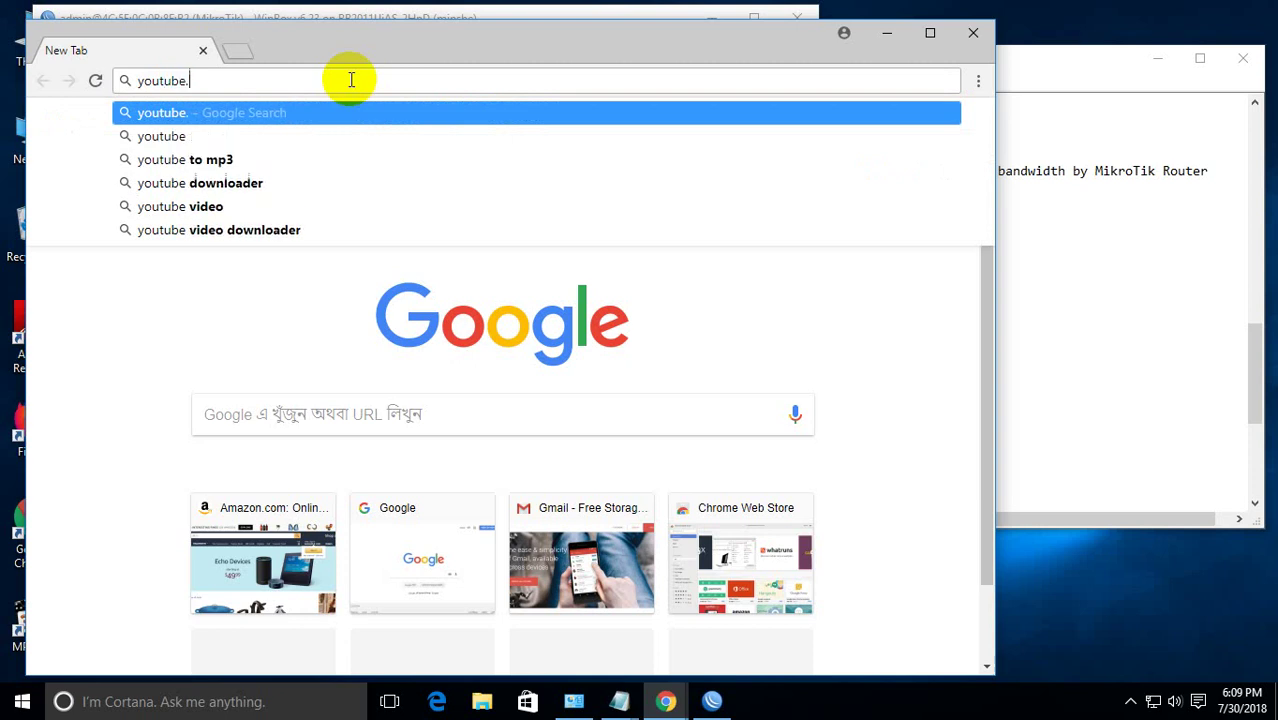
{"action": "type", "text": ".com"}
{"action": "key", "text": "Return"}
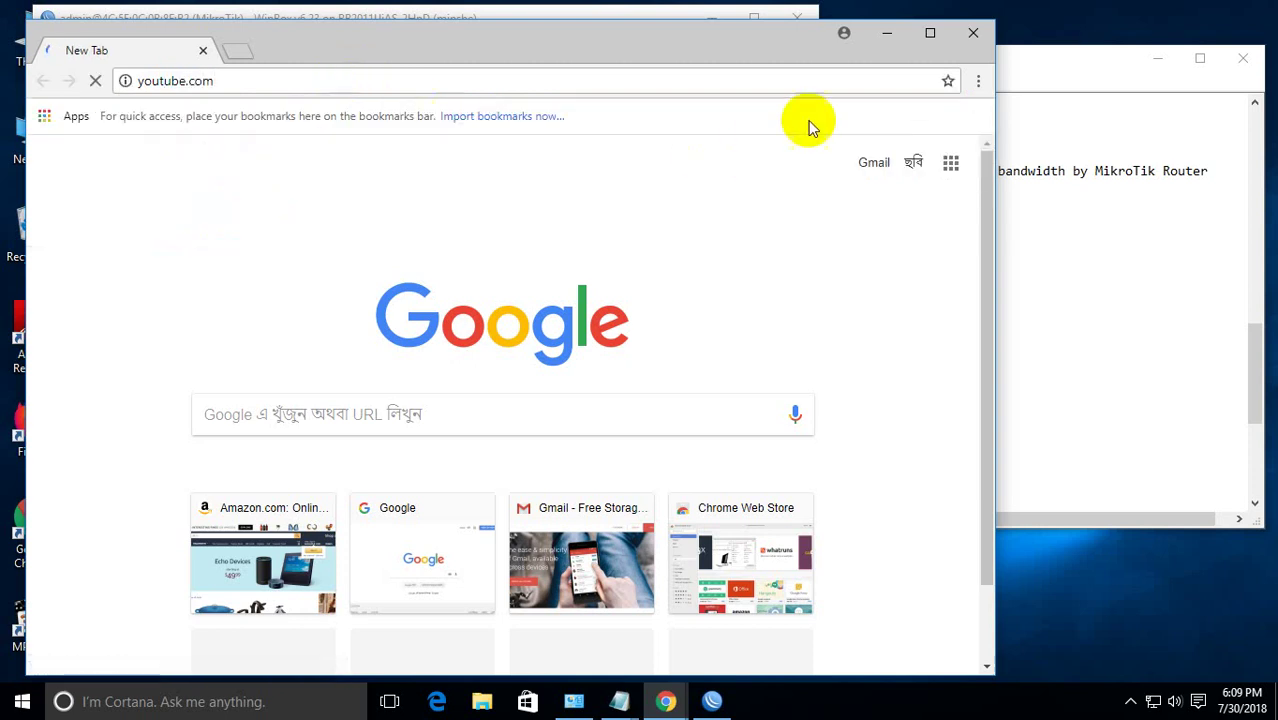
{"action": "left_click_drag", "start_coordinate": [676, 34], "coordinate": [941, 43]}
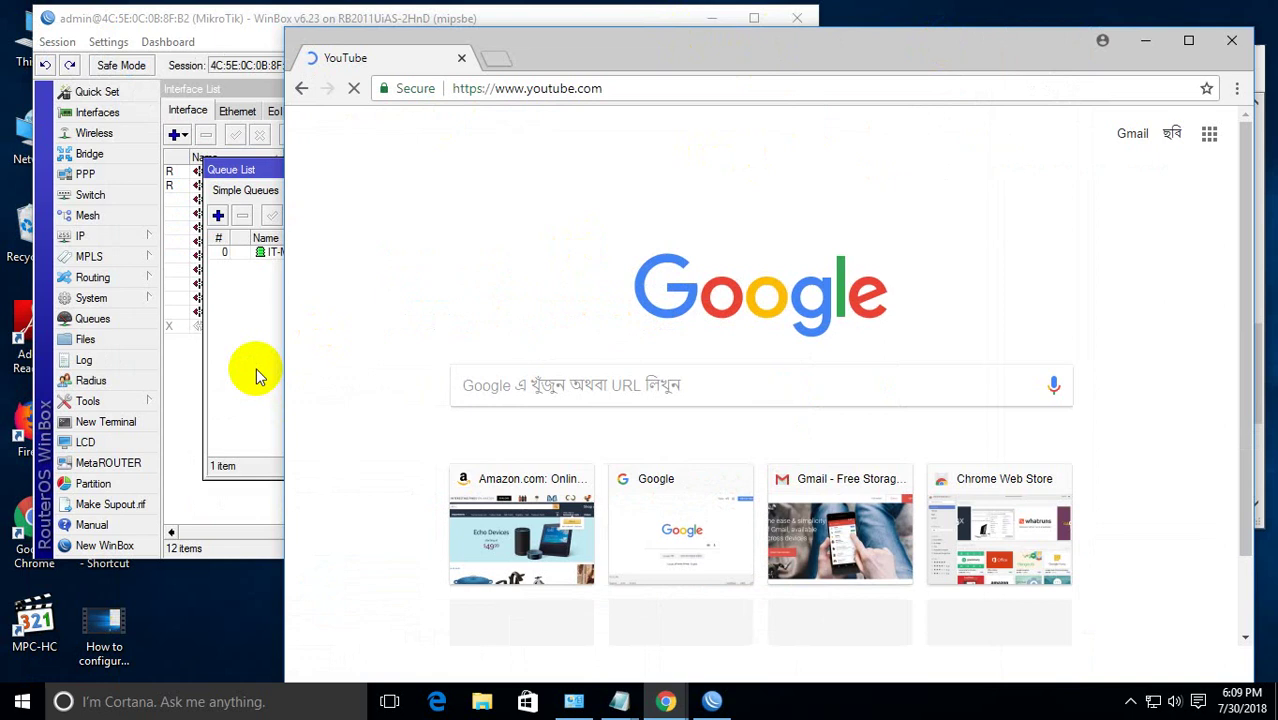
{"action": "left_click_drag", "start_coordinate": [594, 48], "coordinate": [682, 50]}
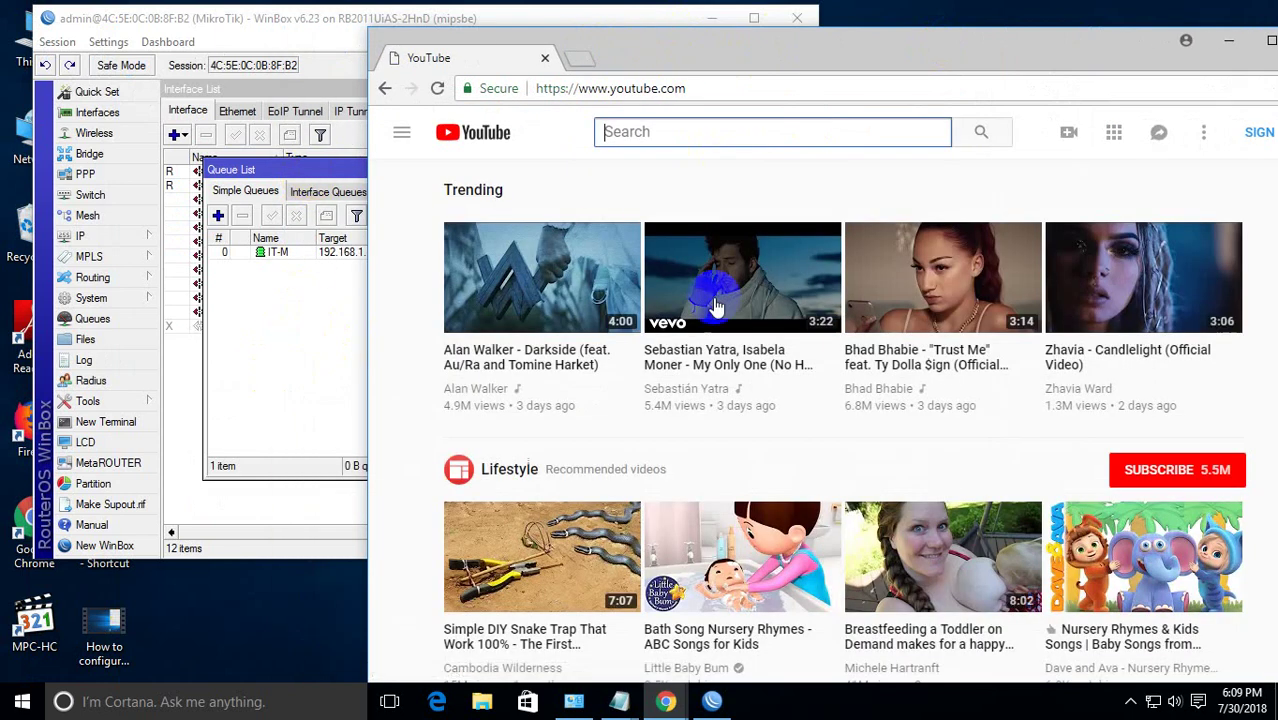
{"action": "left_click", "coordinate": [929, 300]}
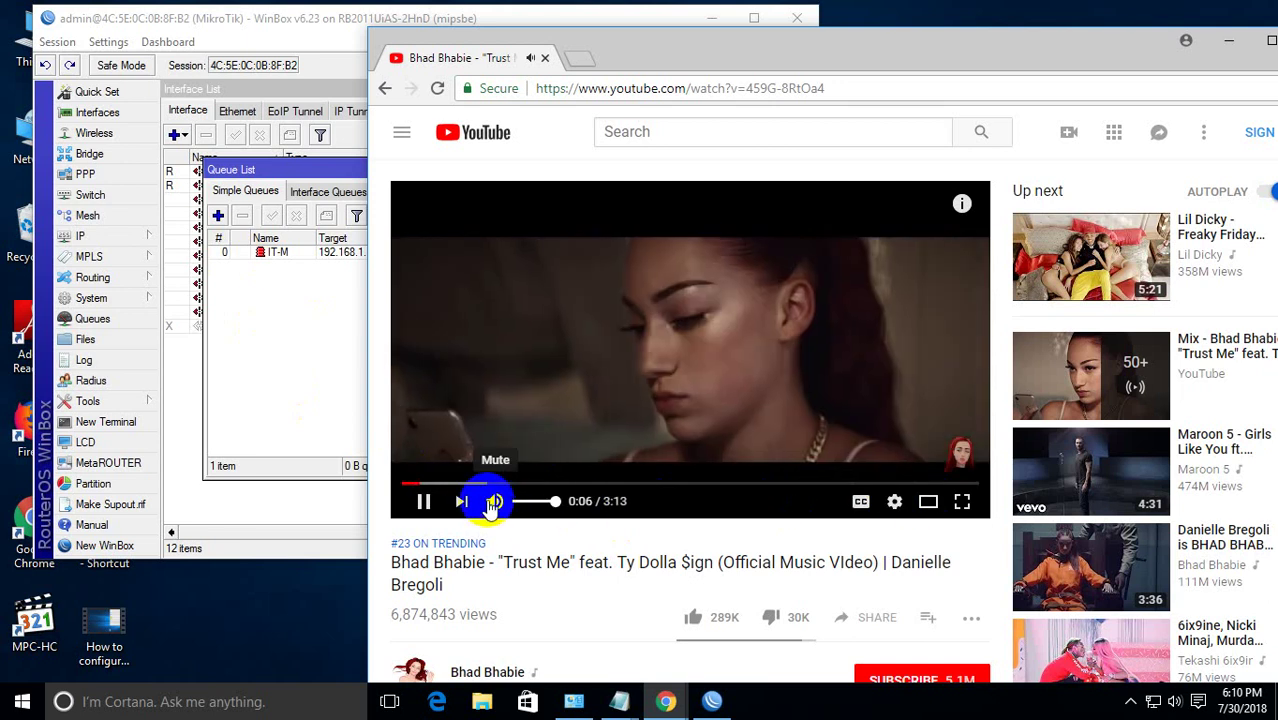
{"action": "left_click", "coordinate": [493, 500]}
- Return to WinBox and widen the Queue List to watch the IT-M queue's usage colour during playback
{"action": "left_click", "coordinate": [265, 297]}
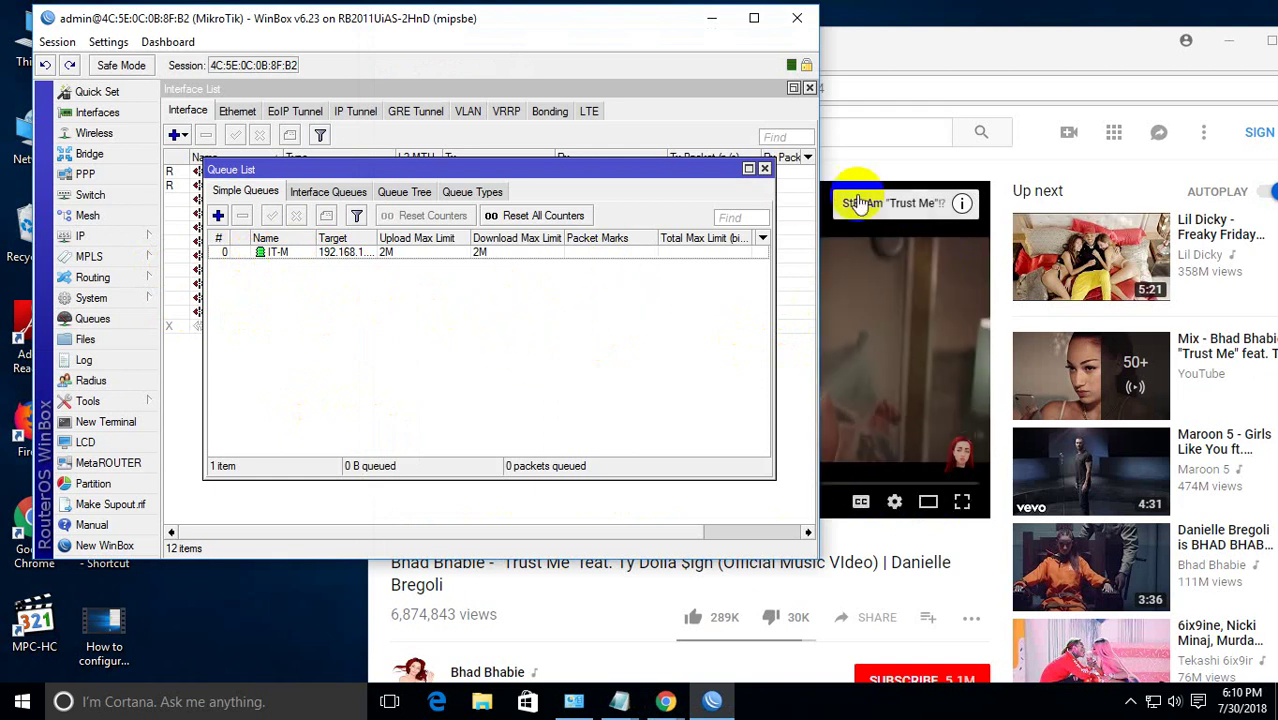
{"action": "left_click_drag", "start_coordinate": [773, 302], "coordinate": [816, 303]}
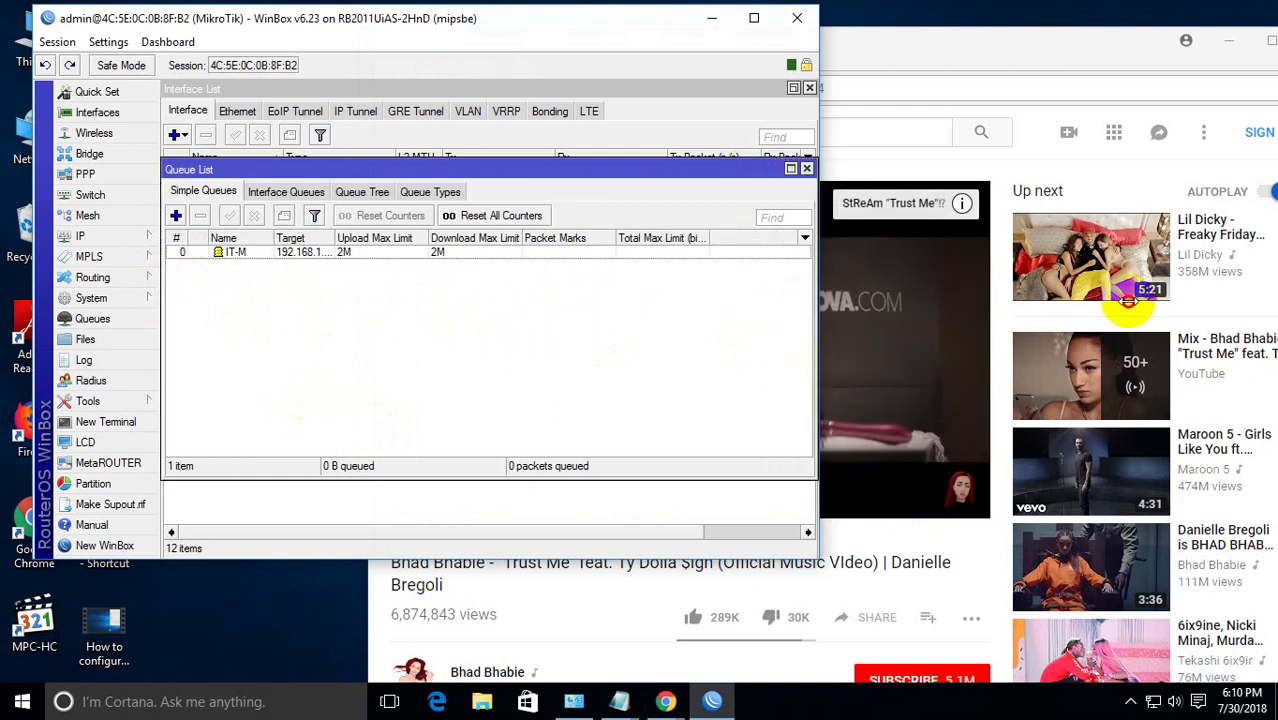
{"action": "right_click", "coordinate": [460, 351]}
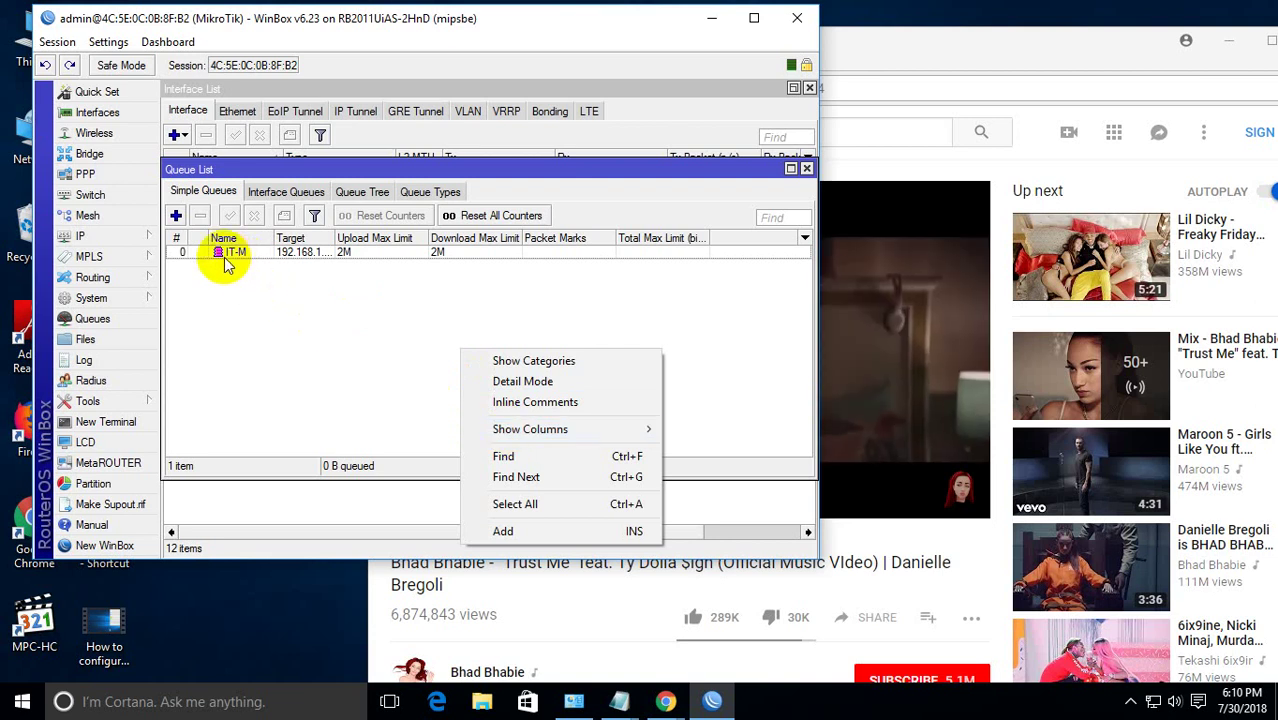
{"action": "left_click", "coordinate": [262, 302]}
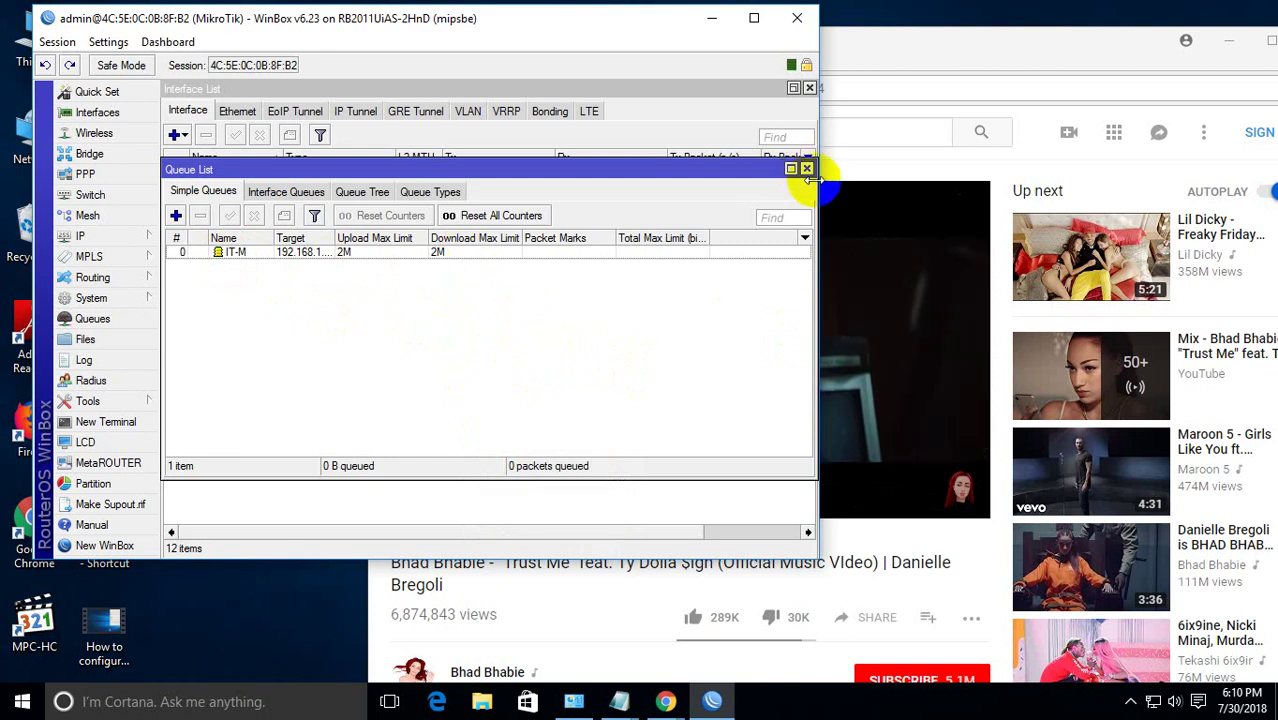
- Close the Chrome window playing the YouTube video and return to the Queue List in WinBox
{"action": "left_click", "coordinate": [998, 50]}
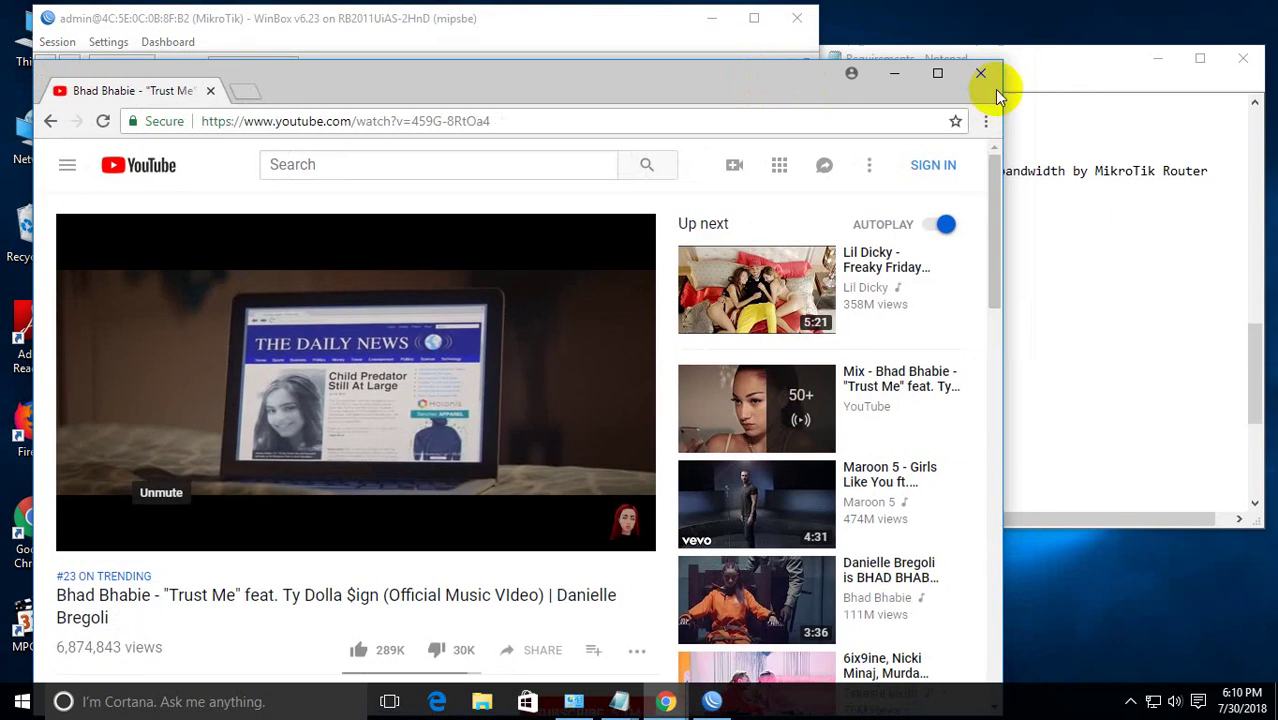
{"action": "left_click", "coordinate": [987, 80]}
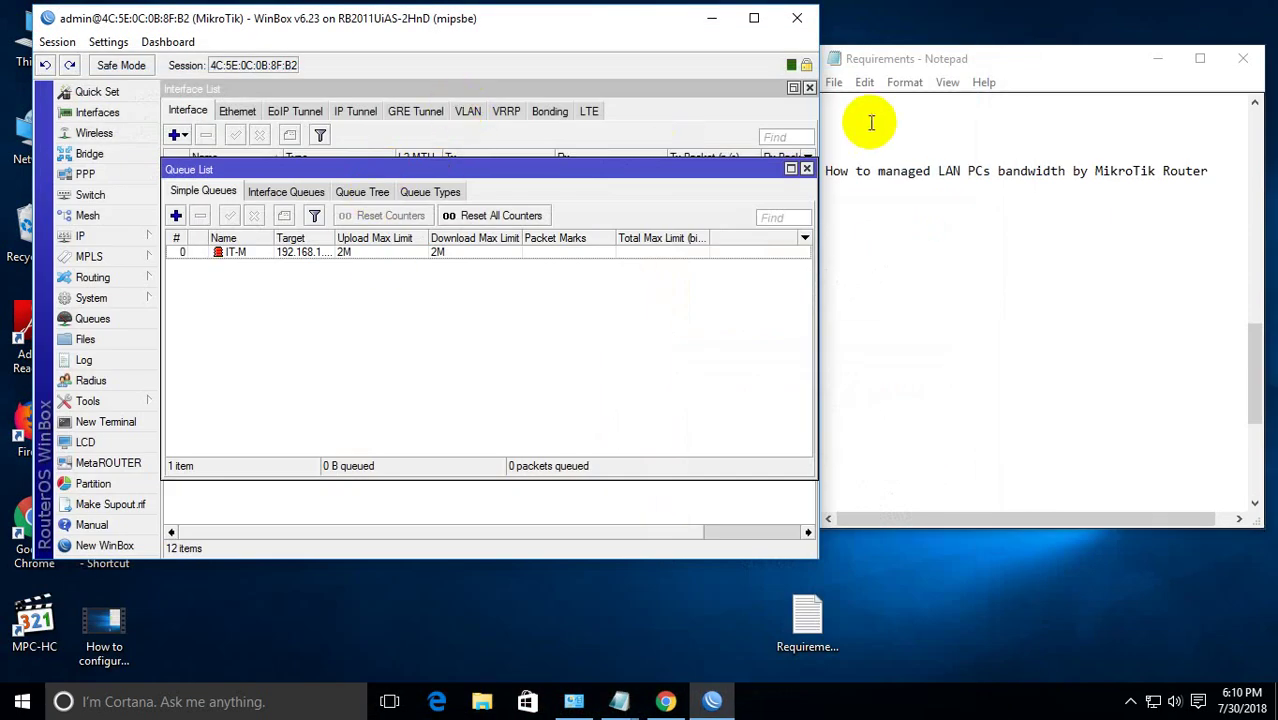
{"action": "mouse_move", "coordinate": [487, 175]}
{"action": "left_mouse_down"}
{"action": "mouse_move", "coordinate": [590, 177]}
{"action": "mouse_move", "coordinate": [486, 166]}
{"action": "left_mouse_up"}
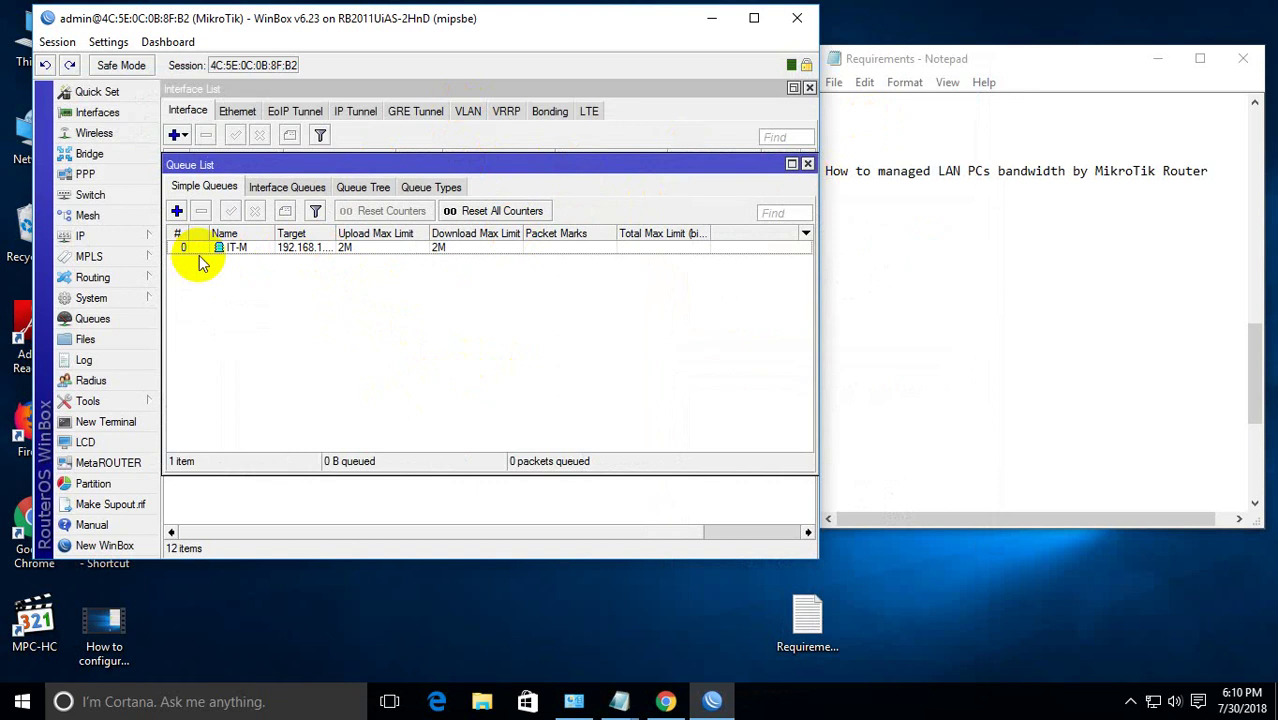
- Open the IT-M simple queue and set its upload and download burst limits to 5M each
{"action": "double_click", "coordinate": [303, 250]}
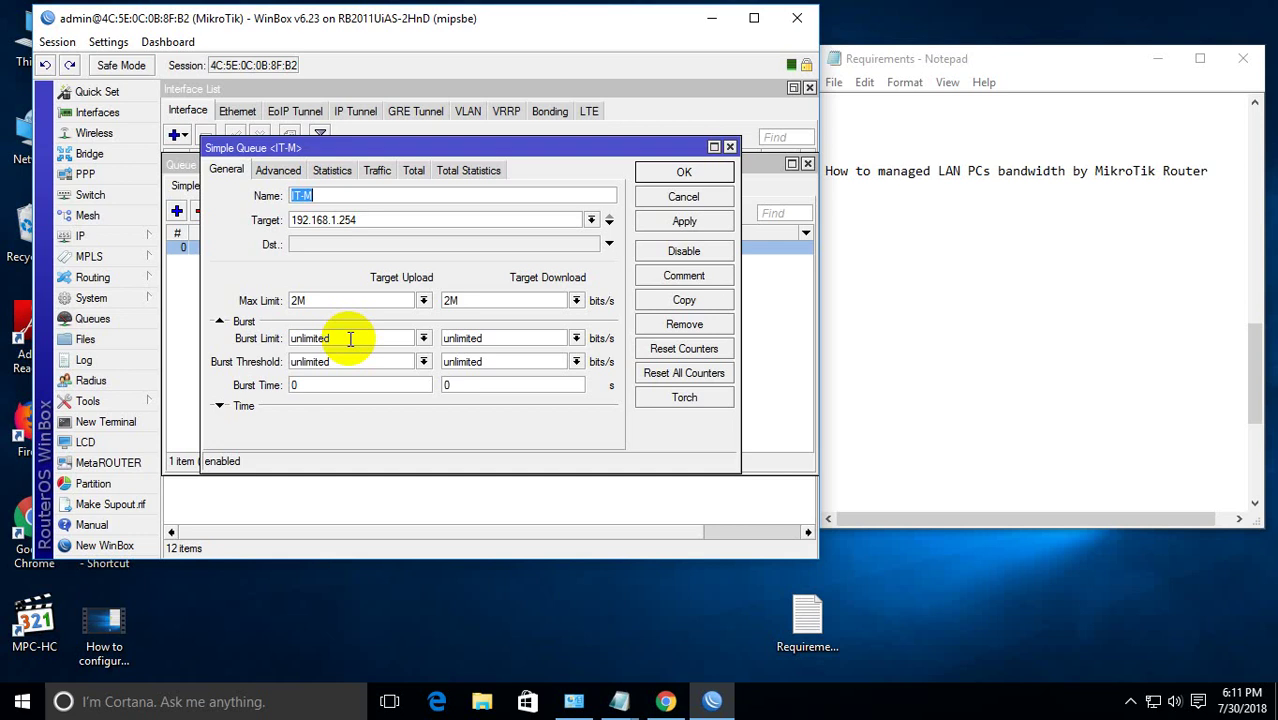
{"action": "left_click", "coordinate": [423, 338]}
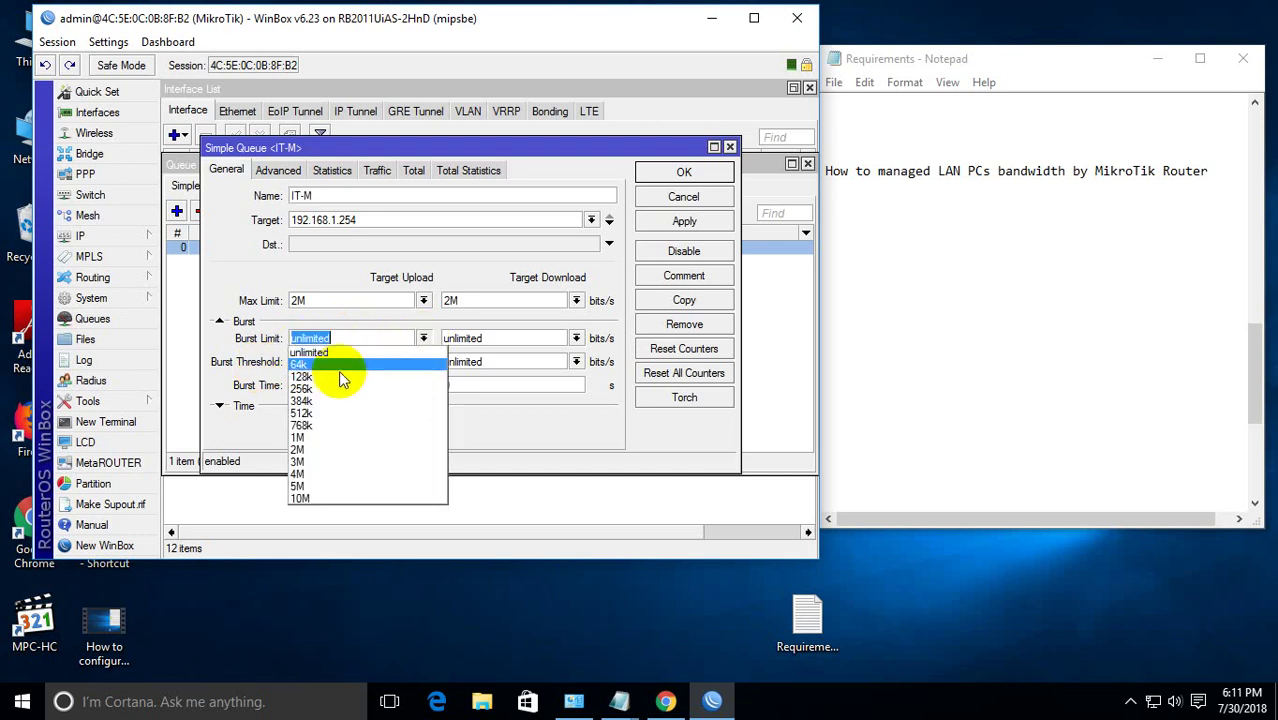
{"action": "left_click", "coordinate": [326, 484]}
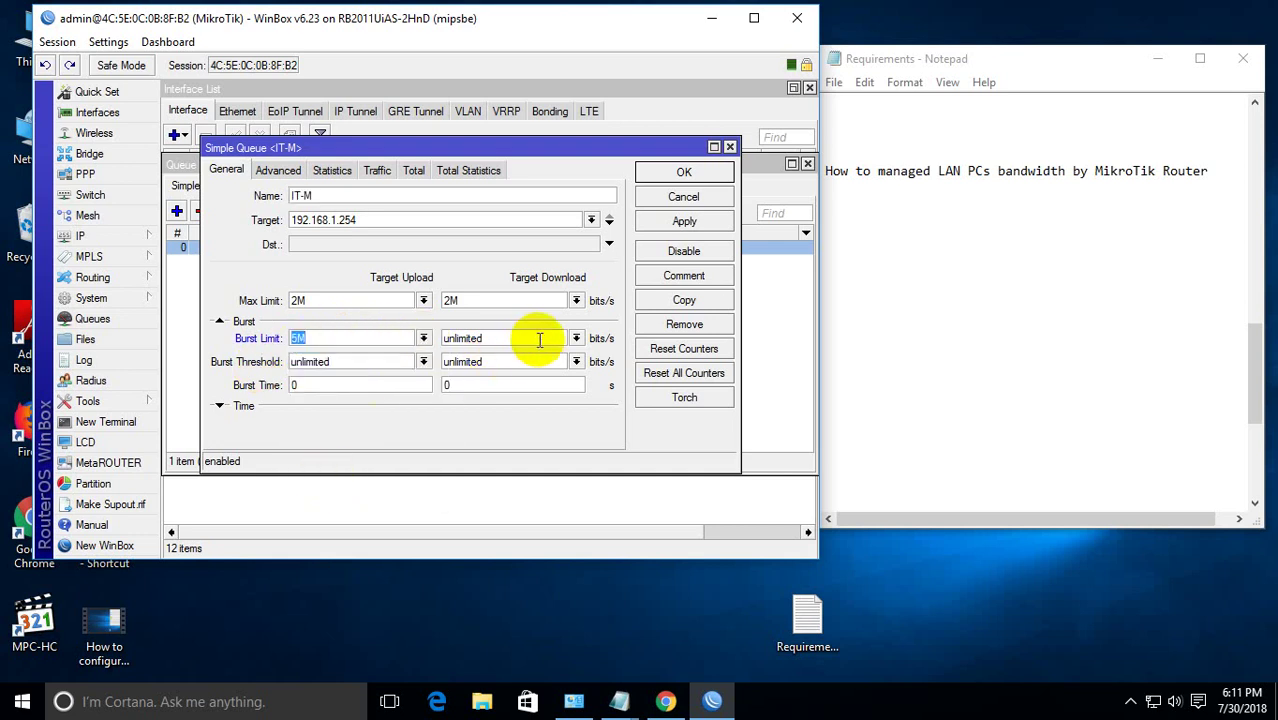
{"action": "left_click", "coordinate": [576, 338]}
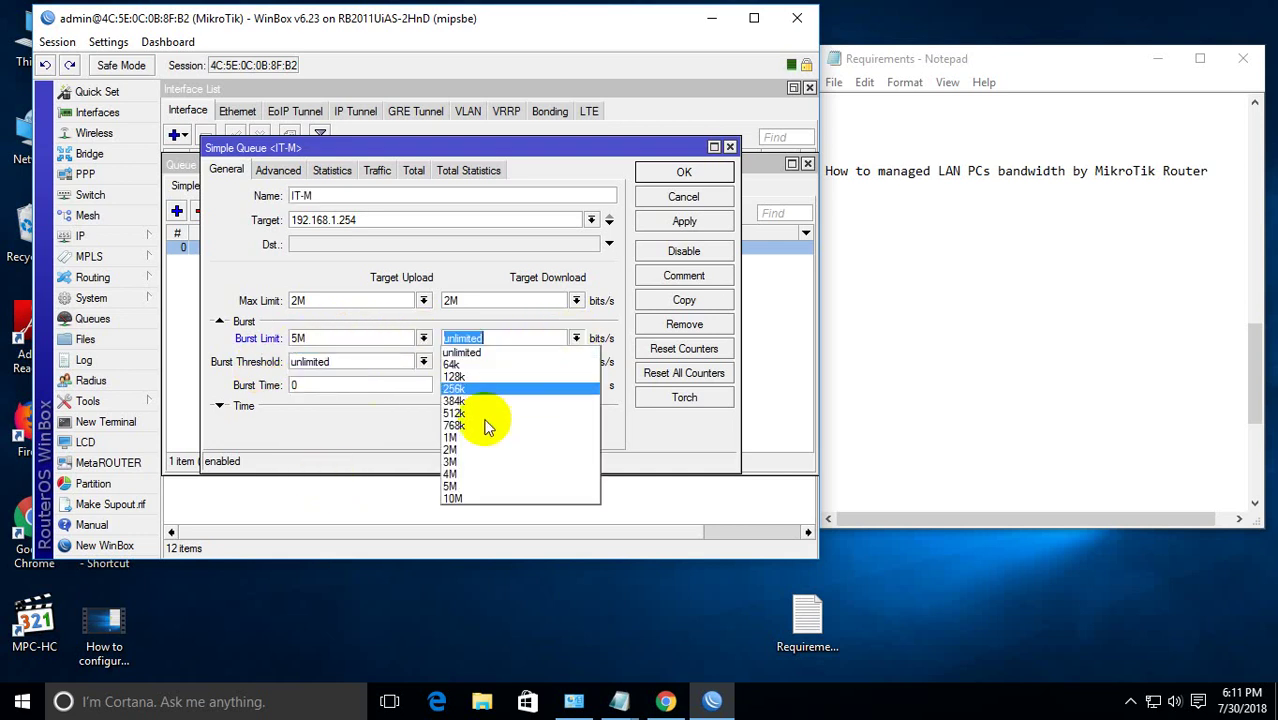
{"action": "left_click", "coordinate": [479, 487]}
- Set the queue's upload and download burst times to 15 seconds each and apply the changes
{"action": "left_click", "coordinate": [290, 385]}
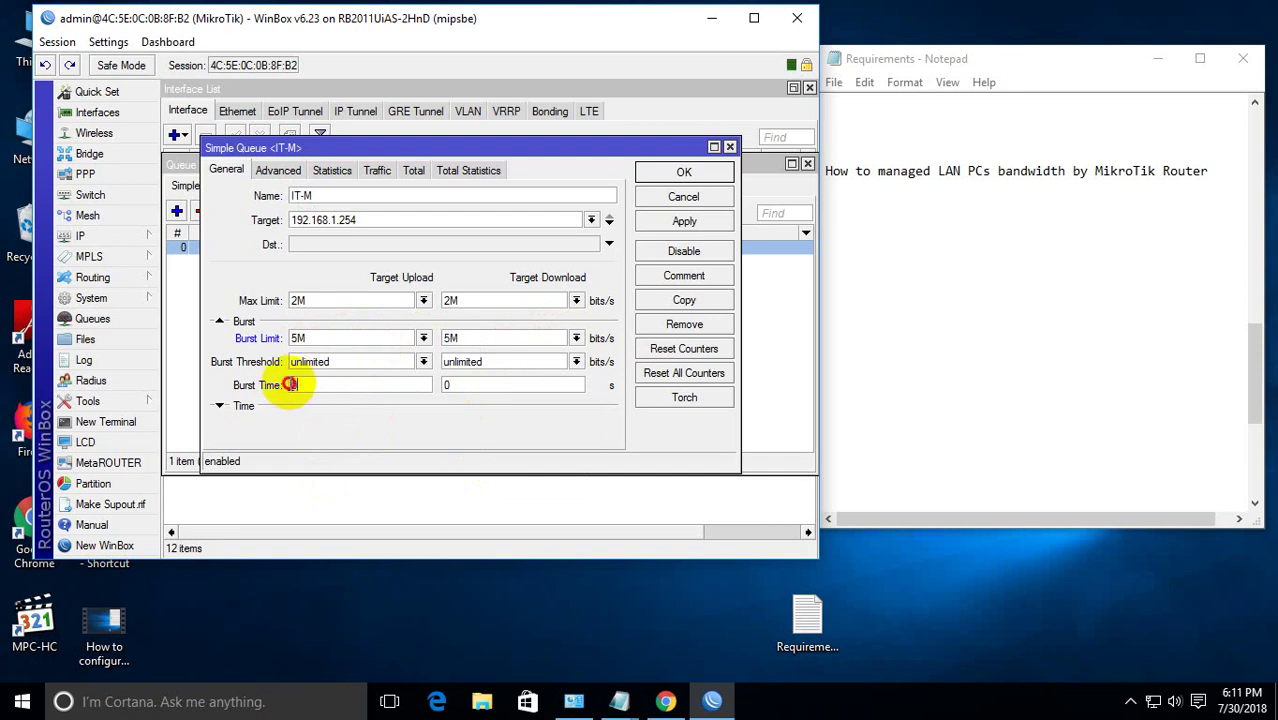
{"action": "type", "text": "15"}
{"action": "left_click", "coordinate": [465, 386]}
{"action": "type", "text": "15"}
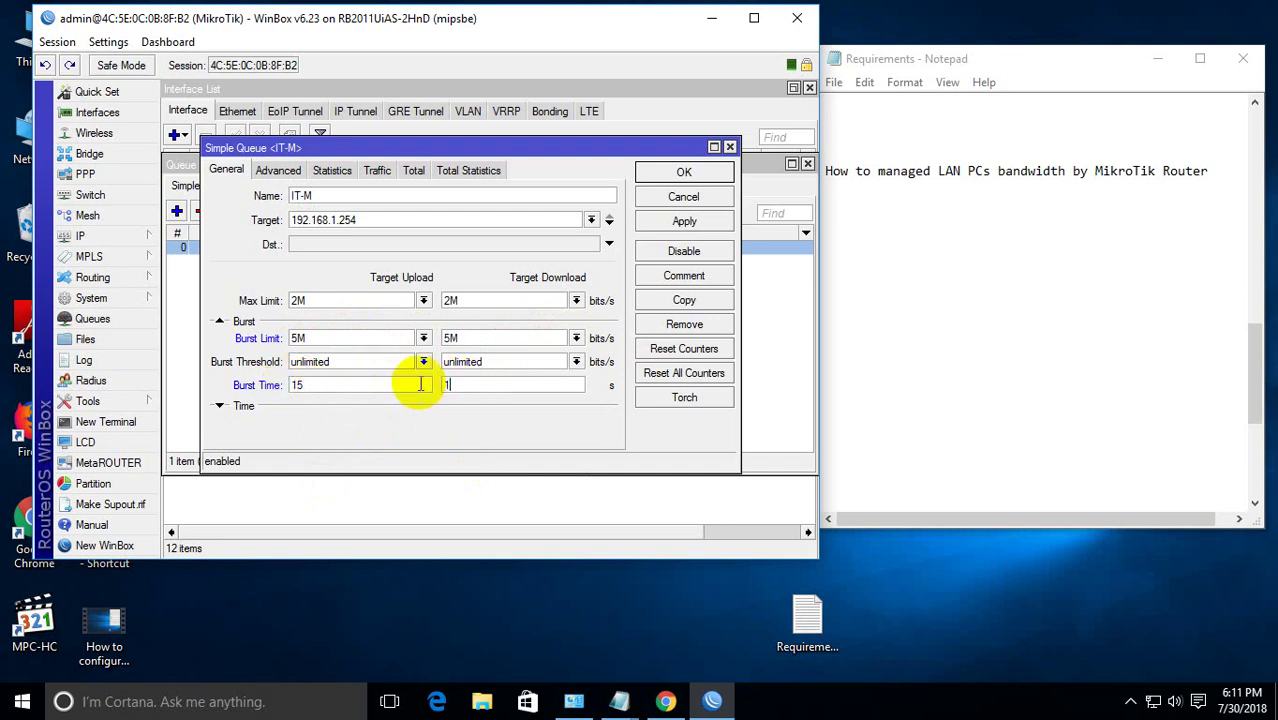
{"action": "left_click", "coordinate": [682, 221]}
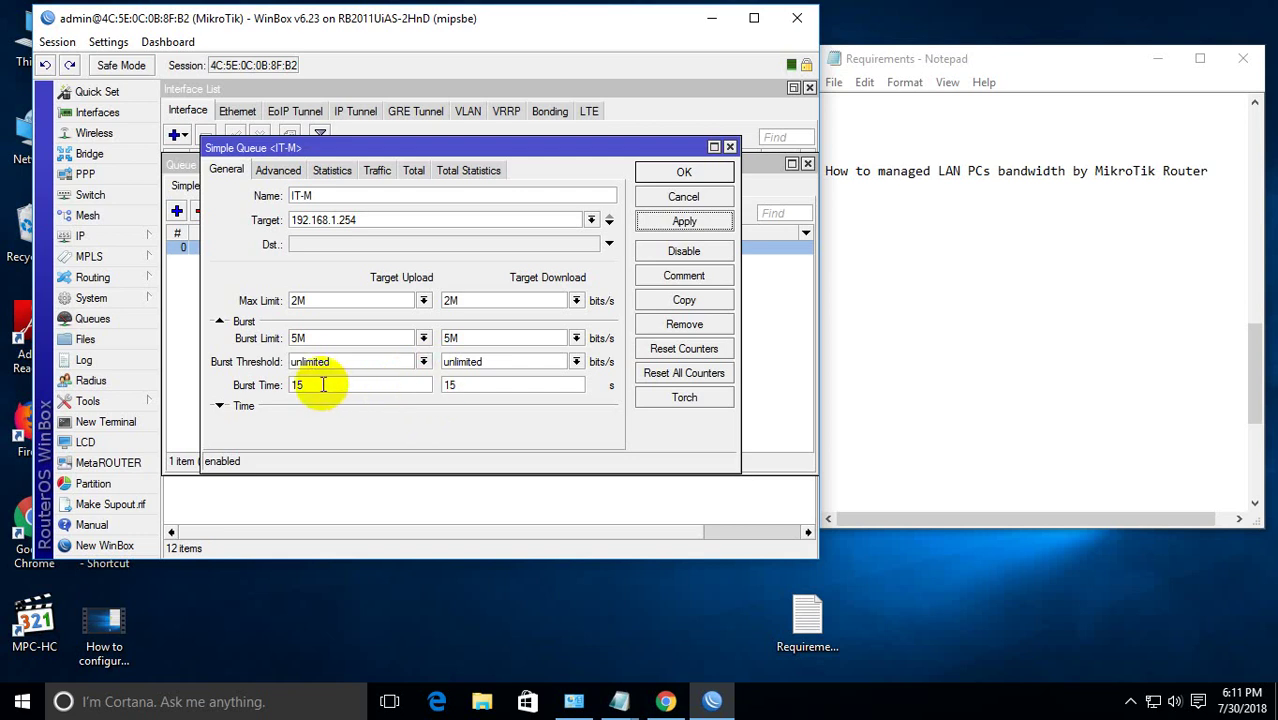
{"action": "left_click", "coordinate": [309, 342]}
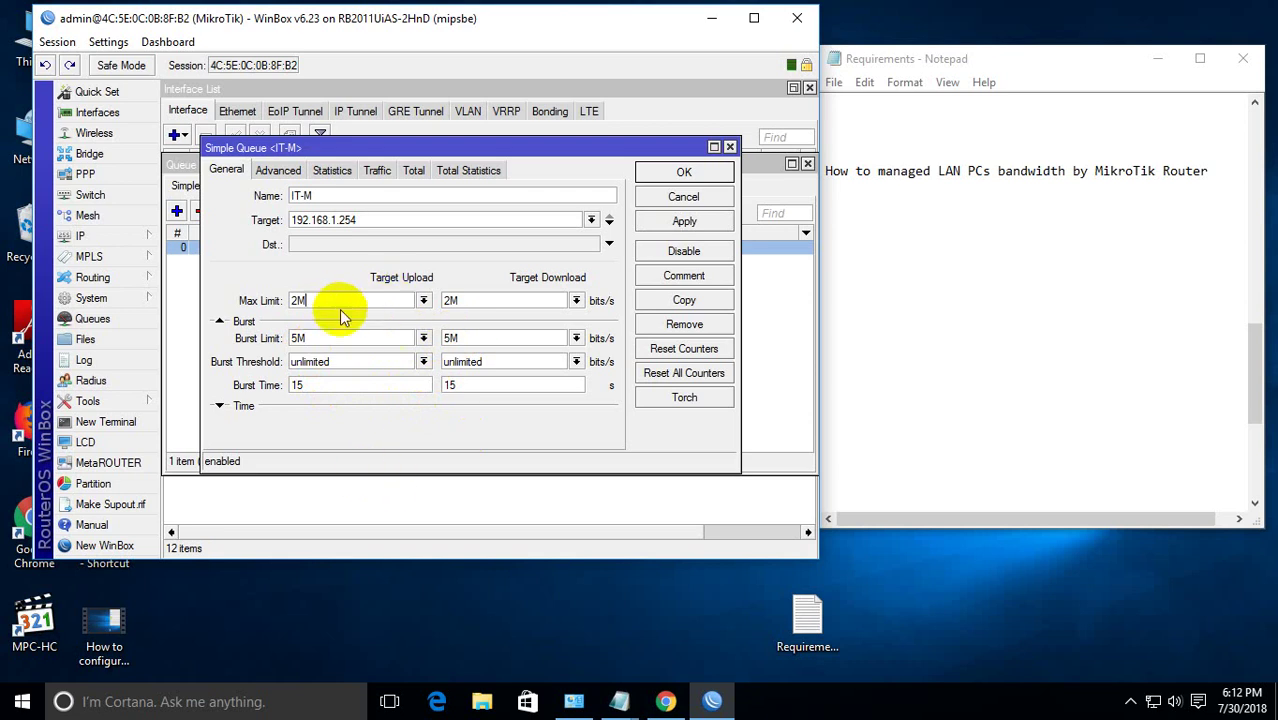
{"action": "left_click", "coordinate": [475, 300]}
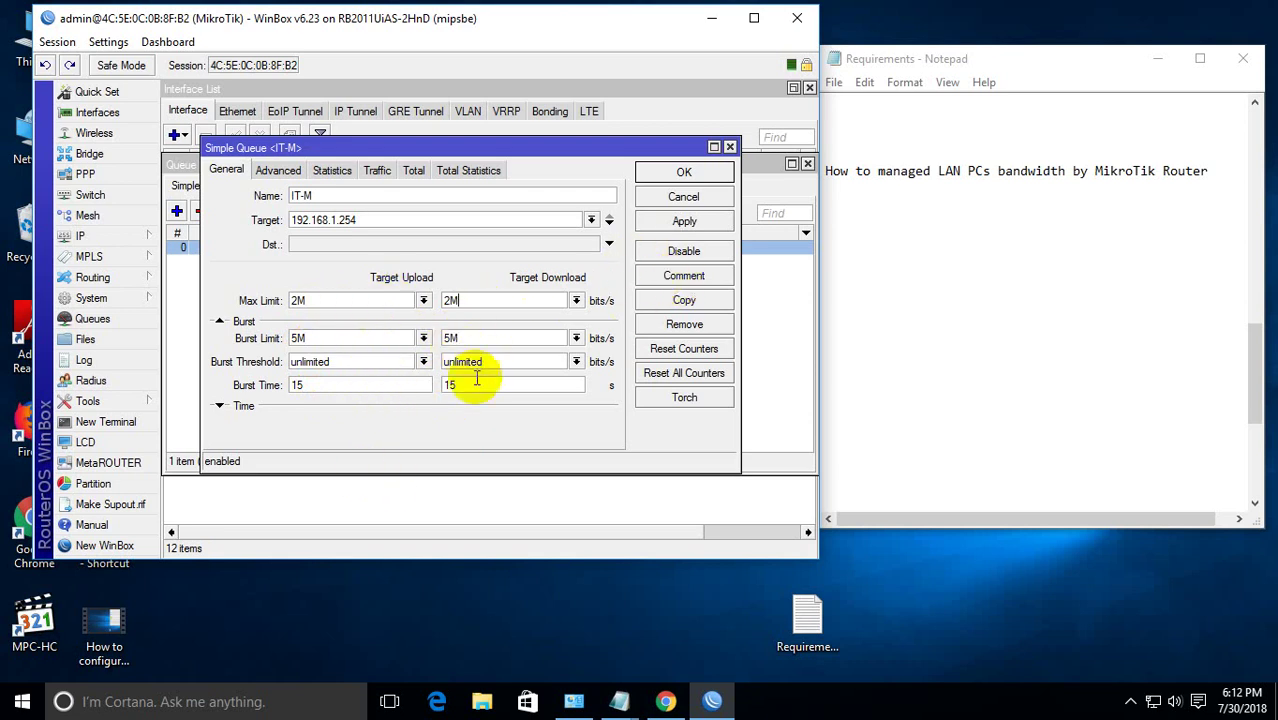
{"action": "left_click", "coordinate": [682, 223]}
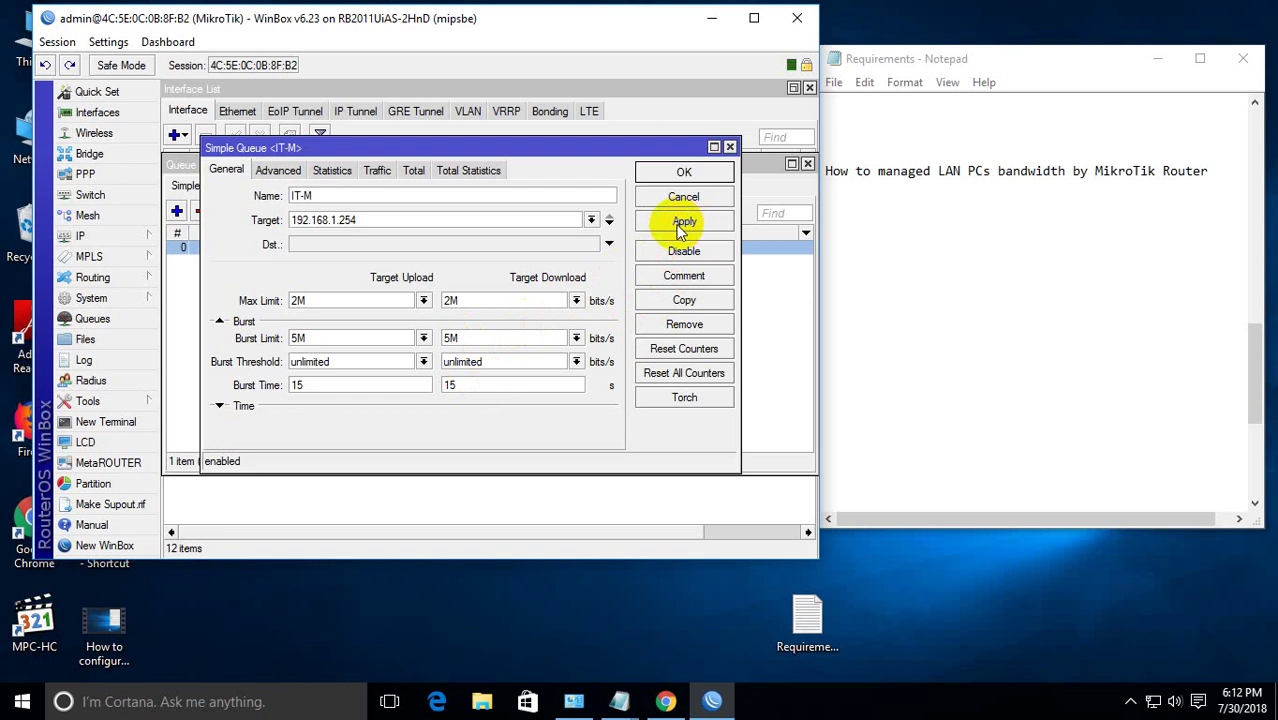